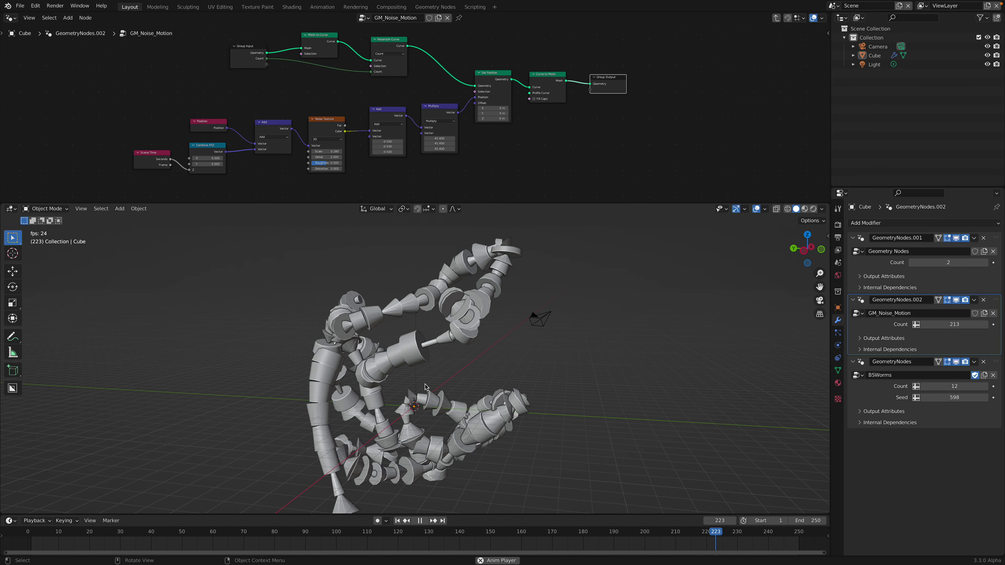
Examine the animated worm from several angles and compare it with the plastic cups image results in the browser
{"action": "middle_click_drag", "start_coordinate": [338, 372], "coordinate": [453, 369]}
{"action": "scroll", "coordinate": [451, 377], "scroll_direction": "down", "scroll_amount": 2}
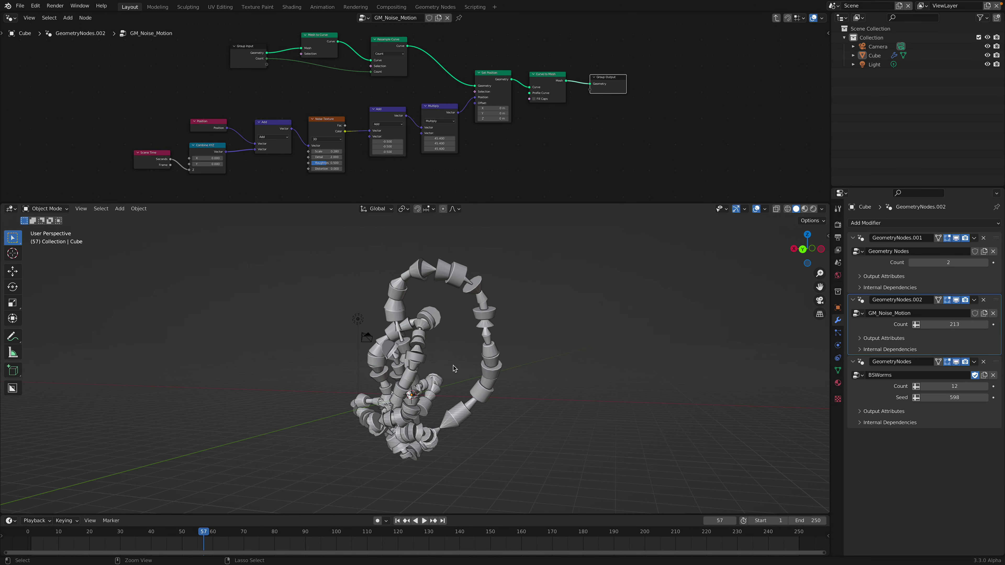
{"action": "key", "text": "ctrl+Right"}
{"action": "scroll", "coordinate": [554, 349], "scroll_direction": "down", "scroll_amount": 3}
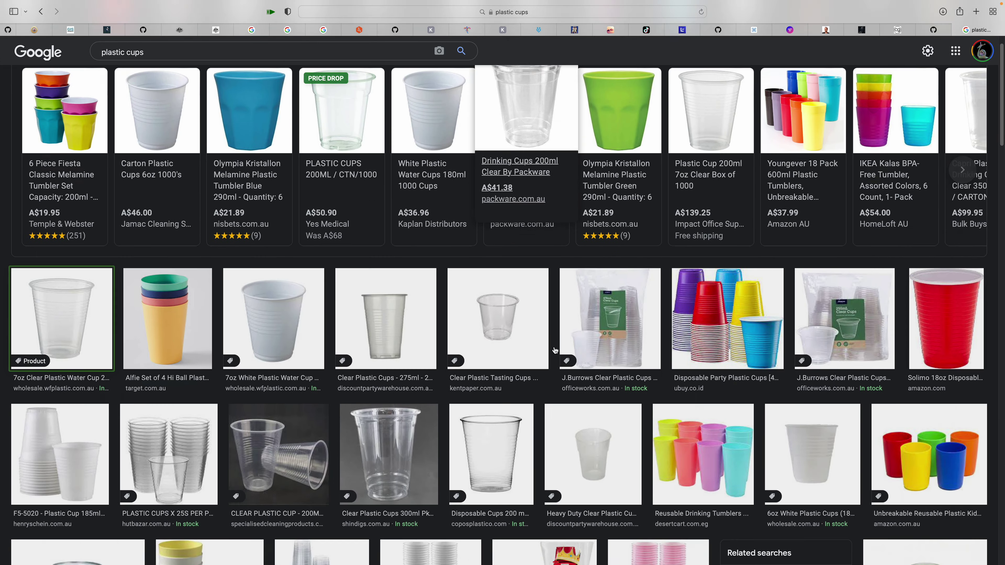
{"action": "scroll", "coordinate": [555, 350], "scroll_direction": "up", "scroll_amount": 5}
{"action": "key", "text": "ctrl+Left"}
{"action": "key", "text": "space"}
{"action": "middle_click_drag", "start_coordinate": [554, 343], "coordinate": [397, 333]}
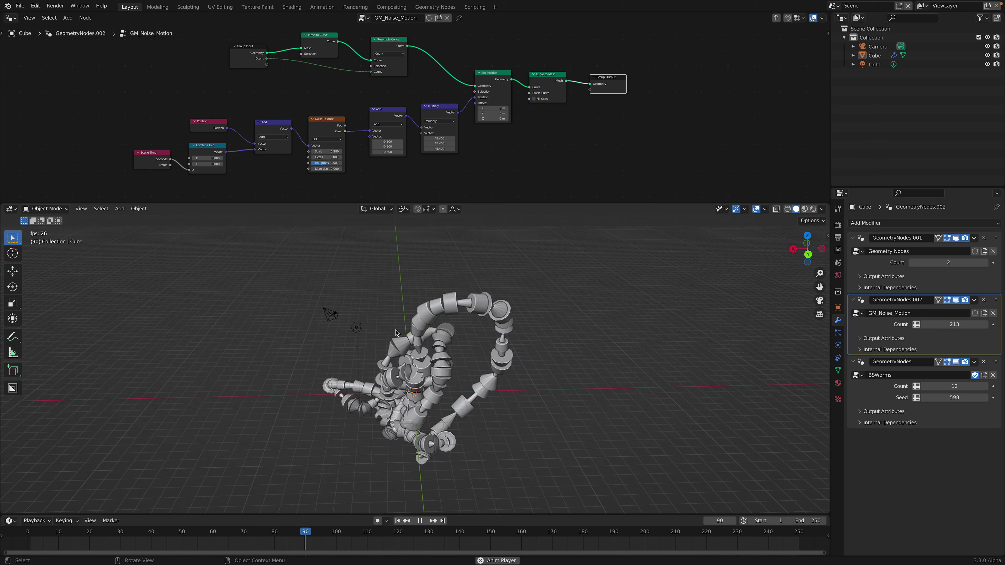
{"action": "key", "text": "space"}
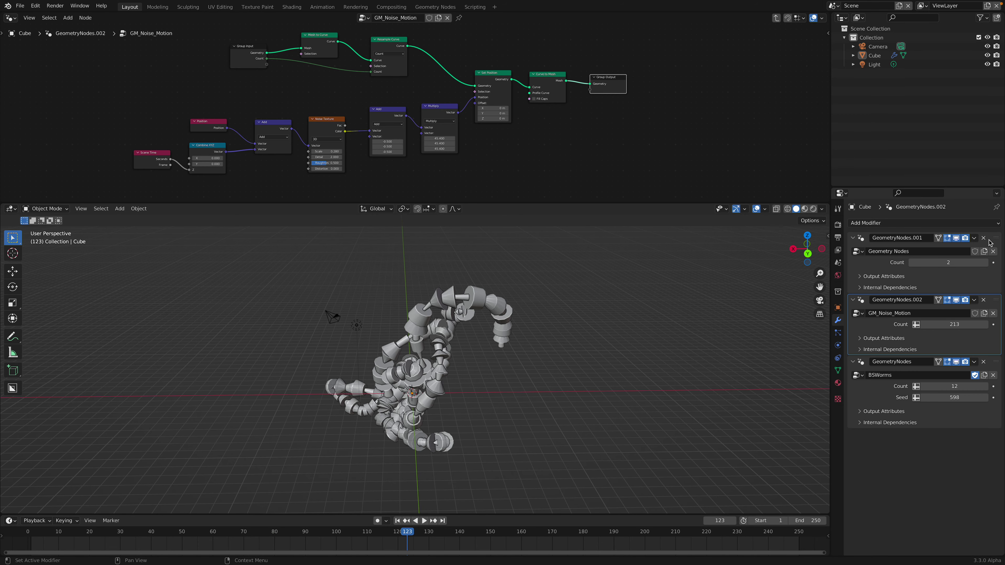
Enlarge the node editor and show the node tree of the GeometryNodes.001 modifier
{"action": "left_click_drag", "start_coordinate": [626, 203], "coordinate": [626, 262]}
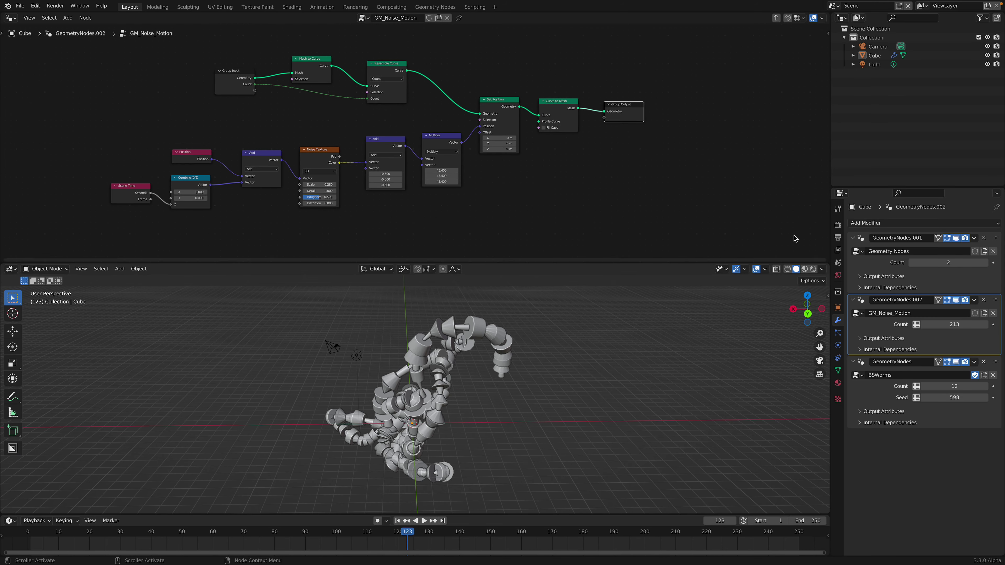
{"action": "left_click", "coordinate": [988, 247]}
{"action": "scroll", "coordinate": [554, 152], "scroll_direction": "up", "scroll_amount": 3}
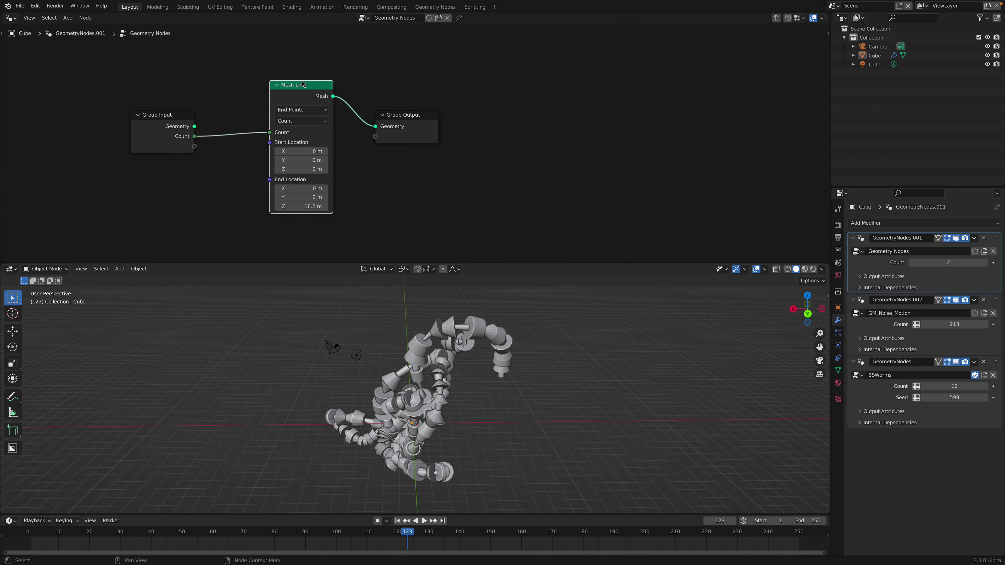
Set the Mesh Line's End Location Z to 12 m, then reduce it to 1.26 m
{"action": "key", "text": "Home"}
{"action": "double_click", "coordinate": [436, 213]}
{"action": "type", "text": "12"}
{"action": "key", "text": "Return"}
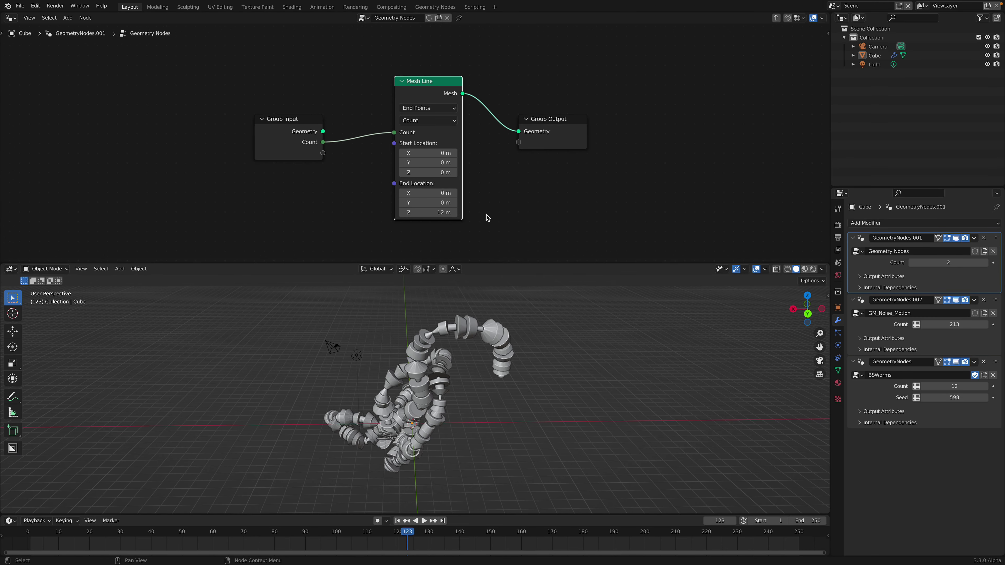
{"action": "left_click_drag", "start_coordinate": [435, 212], "coordinate": [413, 211], "text": "shift"}
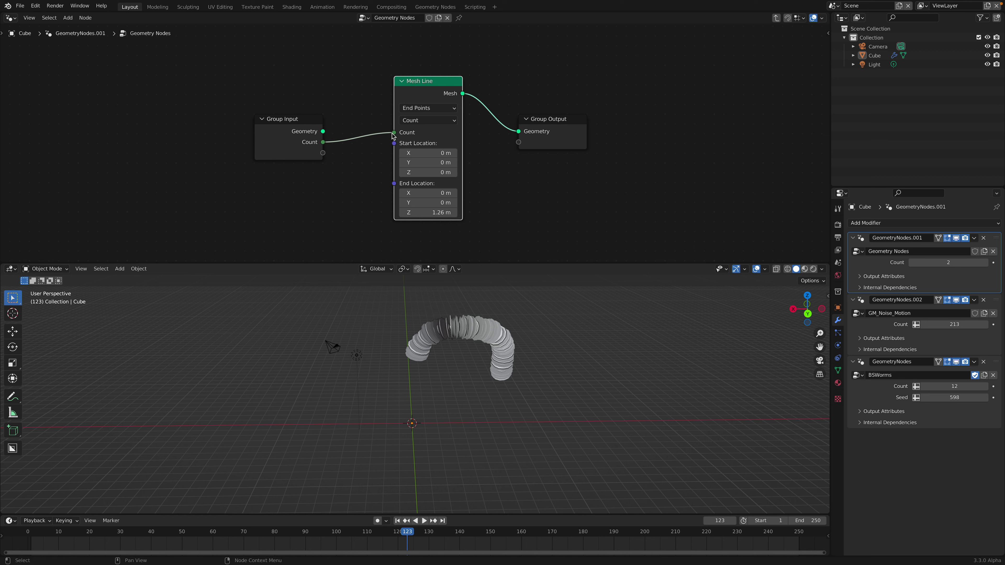
Add a Combine XYZ node feeding the Mesh Line's End Location and connect its Z to a new Group Input socket
{"action": "left_click_drag", "start_coordinate": [323, 153], "coordinate": [338, 163]}
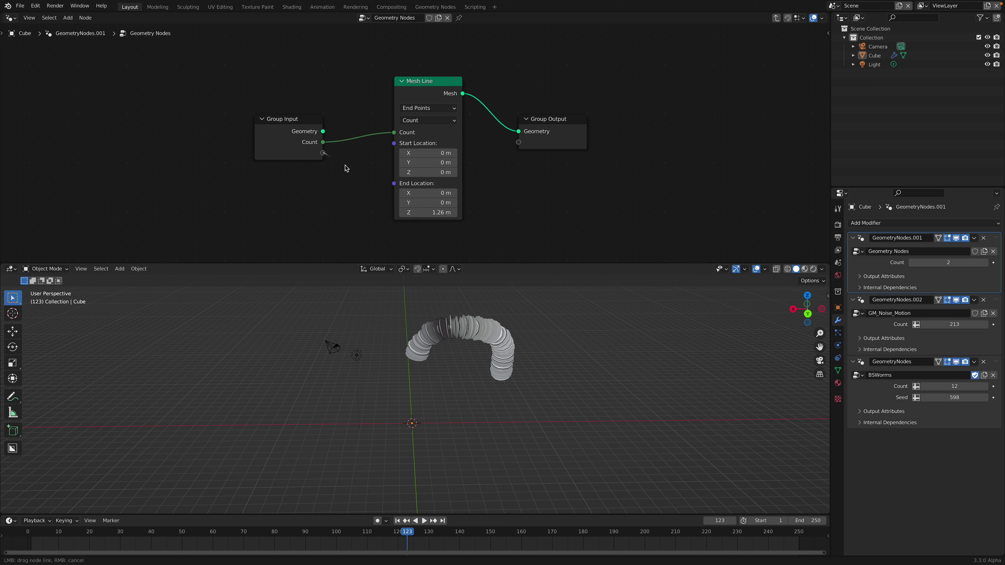
{"action": "left_click_drag", "start_coordinate": [287, 129], "coordinate": [230, 115]}
{"action": "left_click_drag", "start_coordinate": [394, 184], "coordinate": [324, 183]}
{"action": "type", "text": "combine"}
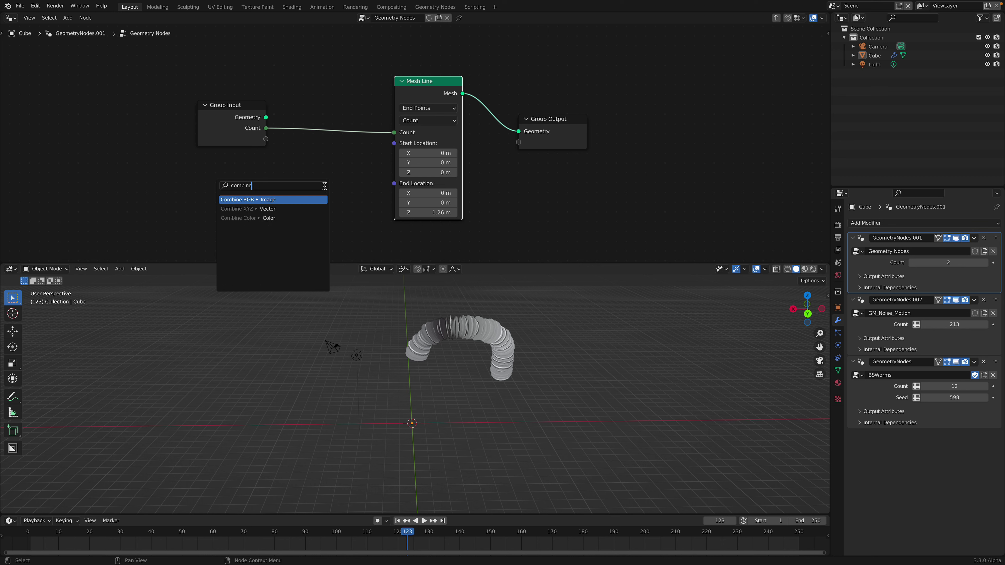
{"action": "left_click", "coordinate": [311, 208]}
{"action": "left_click", "coordinate": [332, 197]}
{"action": "left_click_drag", "start_coordinate": [253, 132], "coordinate": [208, 131]}
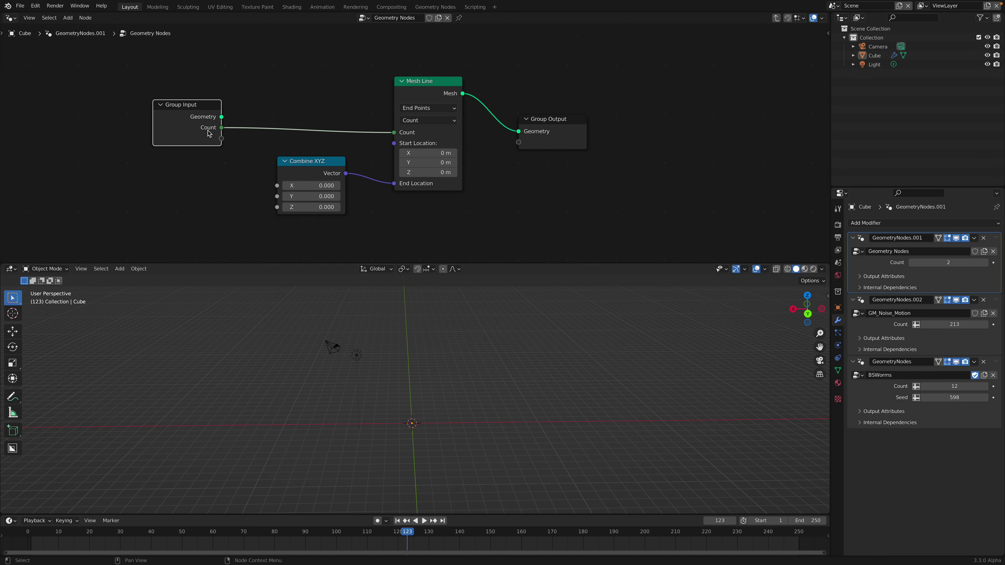
{"action": "left_click_drag", "start_coordinate": [277, 209], "coordinate": [277, 207]}
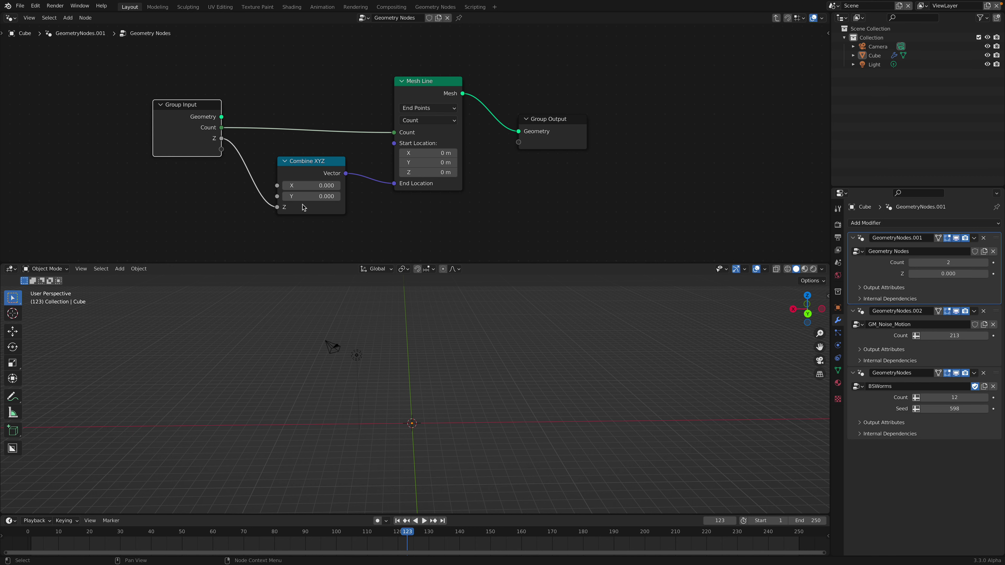
Set the first modifier's Z input to 5.140 and the GM_Noise_Motion modifier's Count to 99
{"action": "left_click_drag", "start_coordinate": [948, 274], "coordinate": [993, 274]}
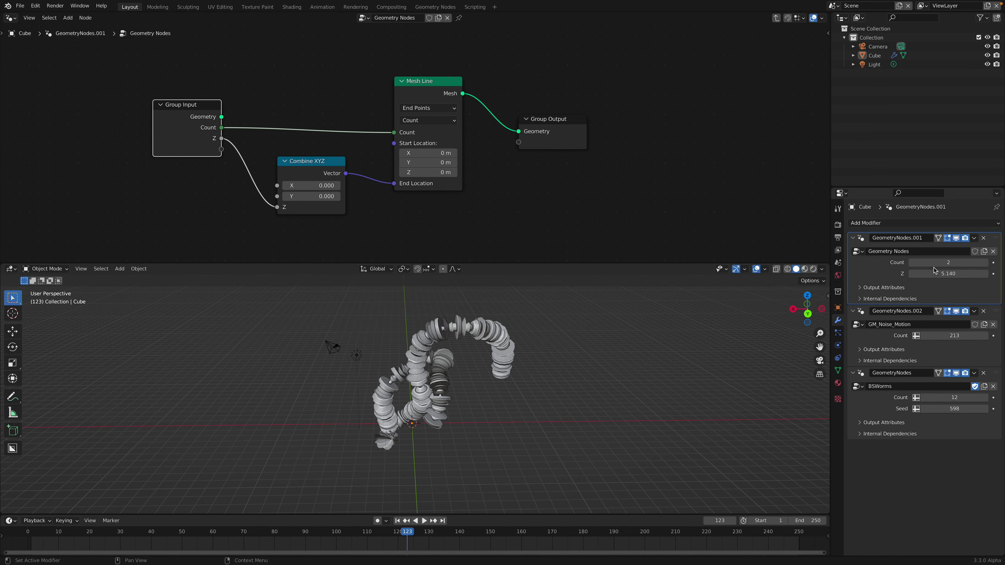
{"action": "key", "text": "Return"}
{"action": "left_click_drag", "start_coordinate": [949, 336], "coordinate": [977, 324]}
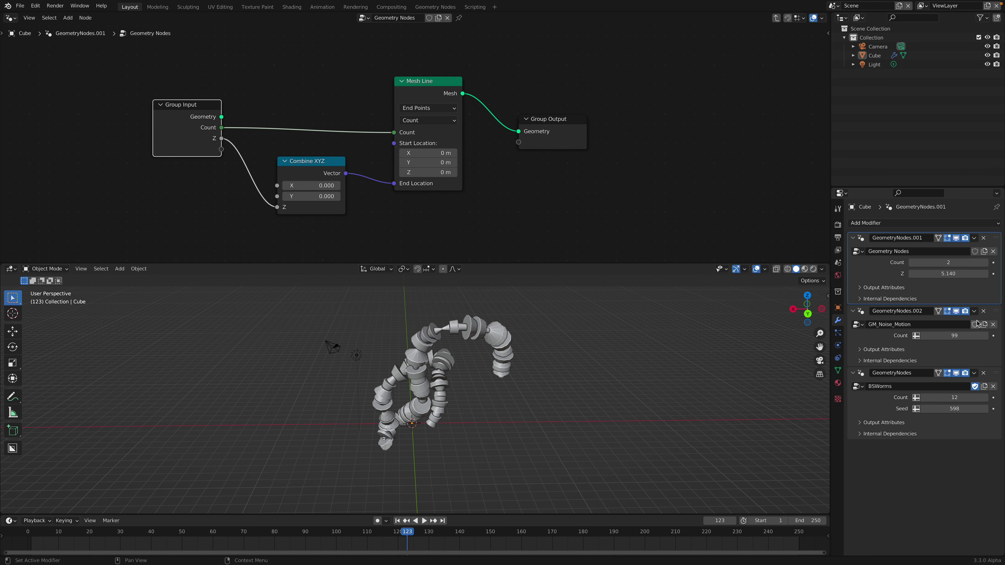
Show the GM_Noise_Motion node tree and reposition its Group Input and Mesh to Curve nodes
{"action": "left_click", "coordinate": [996, 311]}
{"action": "scroll", "coordinate": [479, 177], "scroll_direction": "down", "scroll_amount": 8}
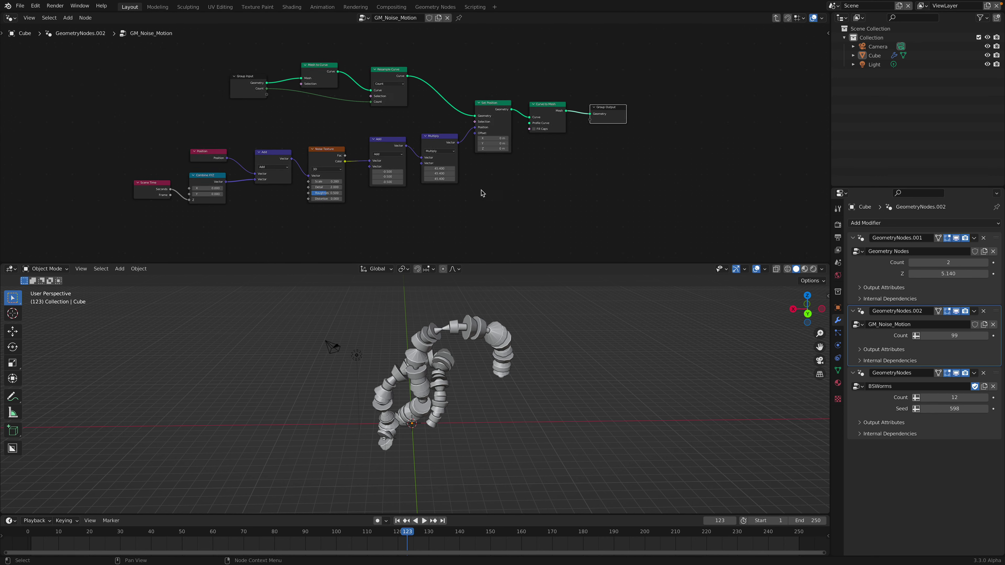
{"action": "middle_click_drag", "start_coordinate": [481, 192], "coordinate": [506, 206]}
{"action": "scroll", "coordinate": [344, 131], "scroll_direction": "up", "scroll_amount": 4}
{"action": "middle_click_drag", "start_coordinate": [253, 102], "coordinate": [257, 114]}
{"action": "left_click_drag", "start_coordinate": [229, 91], "coordinate": [218, 91]}
{"action": "scroll", "coordinate": [245, 87], "scroll_direction": "up", "scroll_amount": 2}
{"action": "middle_click_drag", "start_coordinate": [276, 77], "coordinate": [277, 97]}
{"action": "left_click_drag", "start_coordinate": [316, 91], "coordinate": [324, 72]}
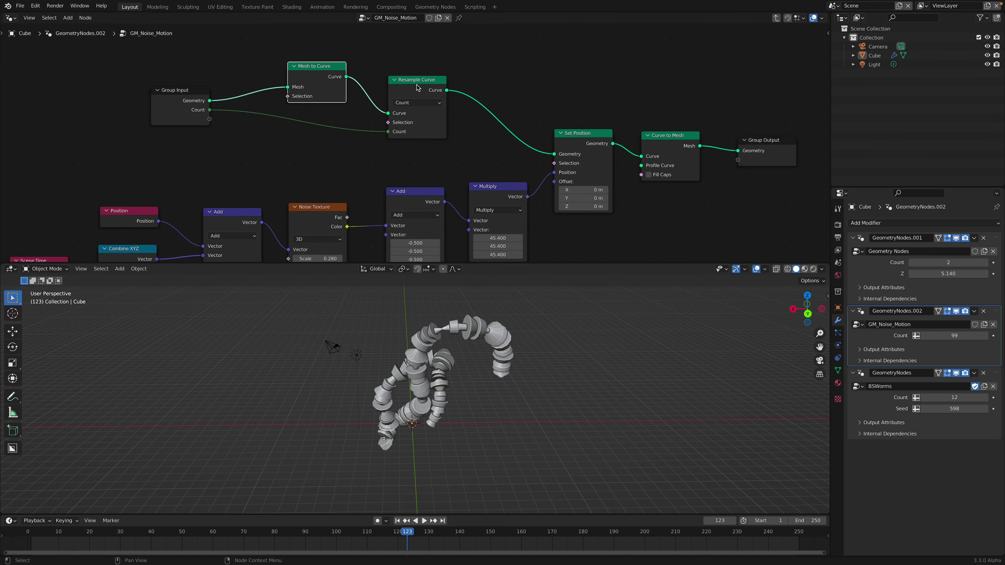
Move the Resample Curve node closer to Set Position and set the GM_Noise_Motion modifier's Count to 165
{"action": "left_click_drag", "start_coordinate": [430, 80], "coordinate": [442, 82]}
{"action": "middle_click_drag", "start_coordinate": [456, 111], "coordinate": [455, 103]}
{"action": "left_click_drag", "start_coordinate": [442, 78], "coordinate": [490, 86]}
{"action": "middle_click_drag", "start_coordinate": [490, 88], "coordinate": [485, 81]}
{"action": "left_click_drag", "start_coordinate": [481, 77], "coordinate": [482, 78]}
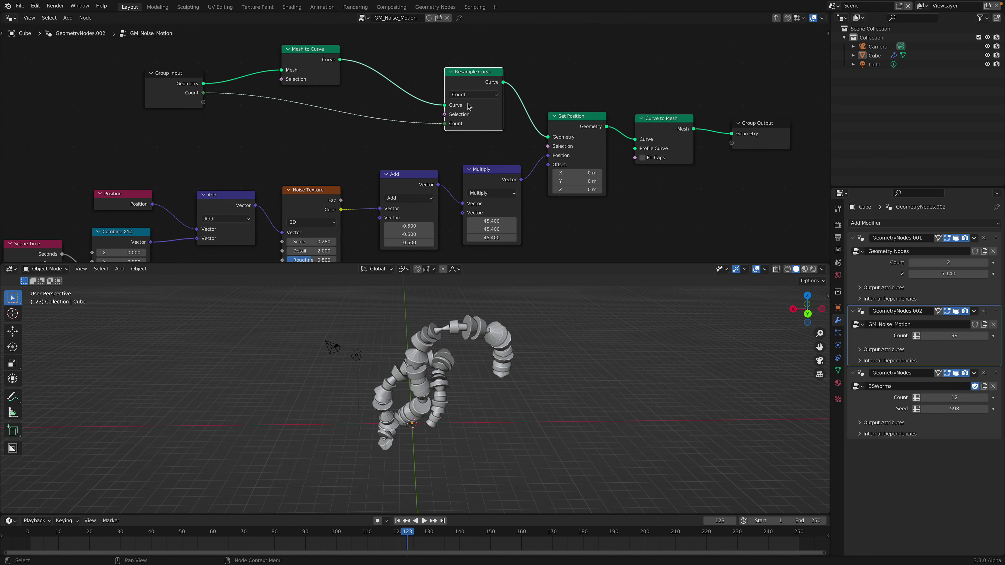
{"action": "left_click_drag", "start_coordinate": [568, 127], "coordinate": [568, 129]}
{"action": "middle_click_drag", "start_coordinate": [568, 129], "coordinate": [560, 108]}
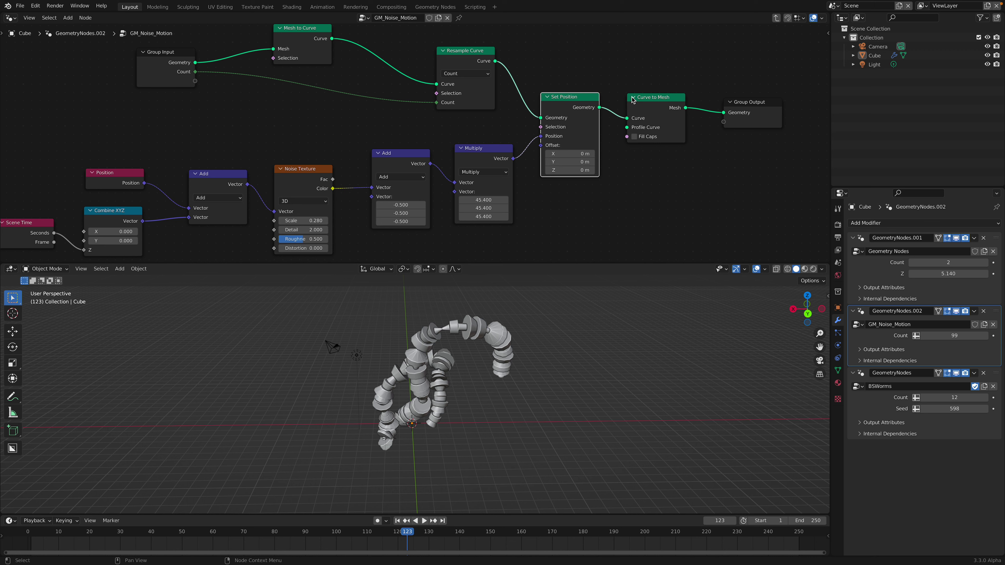
{"action": "scroll", "coordinate": [585, 113], "scroll_direction": "down", "scroll_amount": 1}
{"action": "middle_click_drag", "start_coordinate": [552, 170], "coordinate": [574, 164]}
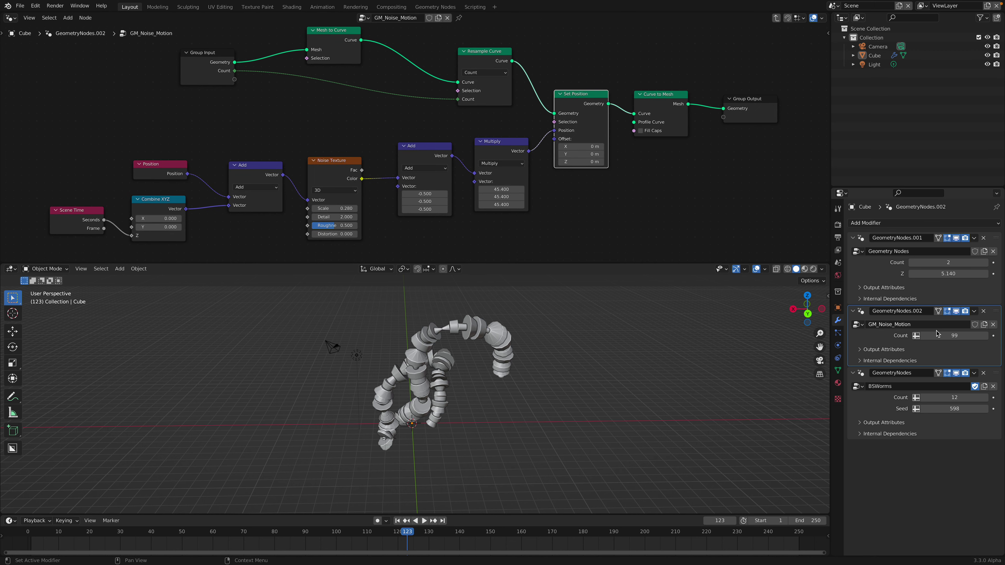
{"action": "left_click_drag", "start_coordinate": [942, 336], "coordinate": [981, 336]}
Rearrange the noise branch by raising the Position node and lowering the Noise Texture node slightly
{"action": "left_click_drag", "start_coordinate": [583, 88], "coordinate": [579, 80]}
{"action": "middle_click_drag", "start_coordinate": [574, 98], "coordinate": [612, 79]}
{"action": "scroll", "coordinate": [584, 91], "scroll_direction": "up", "scroll_amount": 1}
{"action": "middle_click_drag", "start_coordinate": [200, 159], "coordinate": [304, 140]}
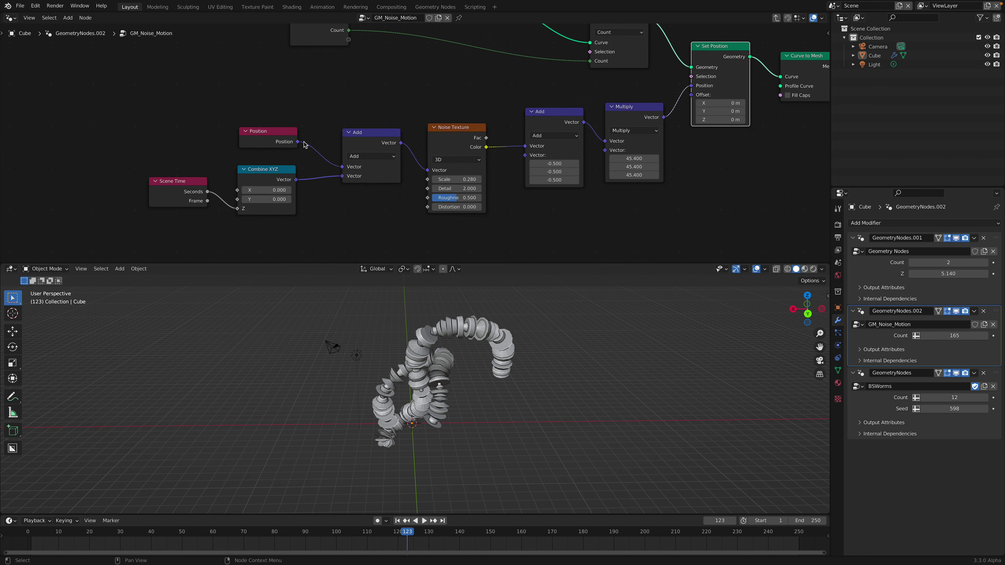
{"action": "left_click_drag", "start_coordinate": [266, 132], "coordinate": [267, 105]}
{"action": "mouse_move", "coordinate": [462, 132]}
{"action": "left_mouse_down"}
{"action": "mouse_move", "coordinate": [459, 119]}
{"action": "mouse_move", "coordinate": [464, 145]}
{"action": "left_mouse_up"}
{"action": "scroll", "coordinate": [466, 144], "scroll_direction": "down", "scroll_amount": 3}
{"action": "middle_click_drag", "start_coordinate": [466, 142], "coordinate": [402, 164]}
{"action": "left_click_drag", "start_coordinate": [400, 163], "coordinate": [397, 159]}
{"action": "scroll", "coordinate": [380, 162], "scroll_direction": "up", "scroll_amount": 1}
Move the Scene Time node up level with the Combine XYZ node
{"action": "left_click", "coordinate": [242, 144]}
{"action": "scroll", "coordinate": [296, 177], "scroll_direction": "up", "scroll_amount": 1}
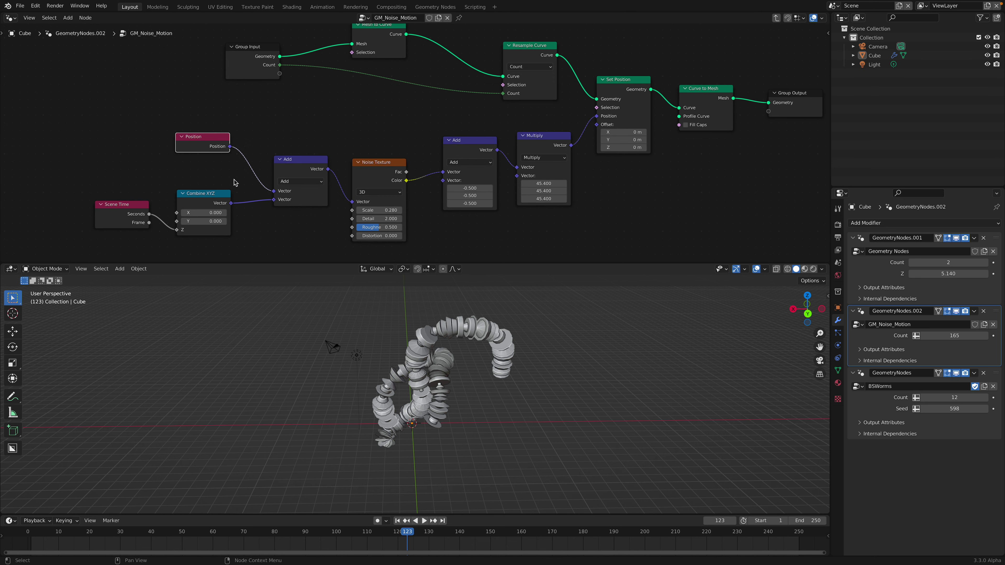
{"action": "left_click_drag", "start_coordinate": [138, 209], "coordinate": [138, 197]}
{"action": "middle_click_drag", "start_coordinate": [177, 183], "coordinate": [159, 173]}
{"action": "left_click", "coordinate": [200, 186]}
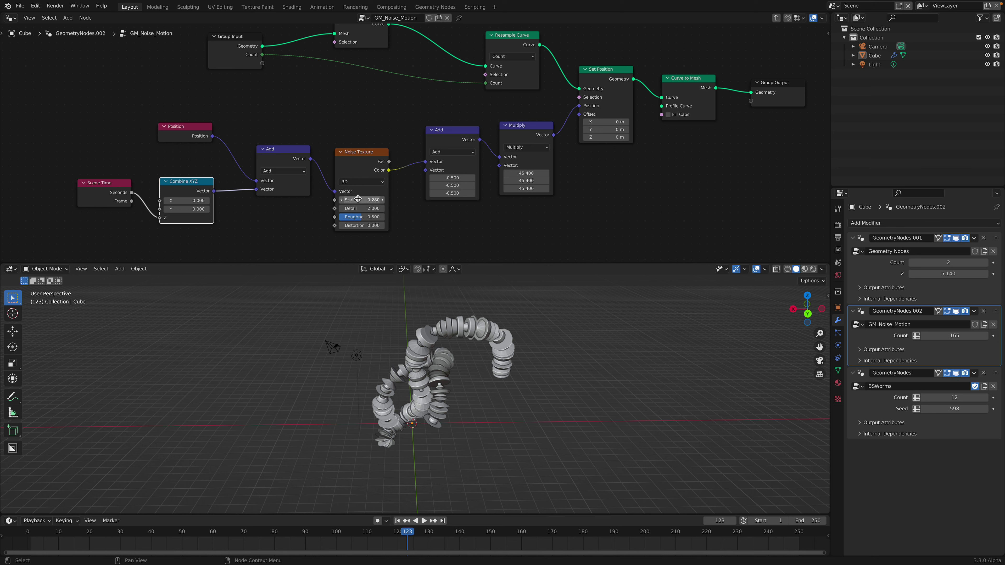
Set the Noise Texture's Scale to 0.440 and preview the animation
{"action": "left_click_drag", "start_coordinate": [358, 199], "coordinate": [361, 200]}
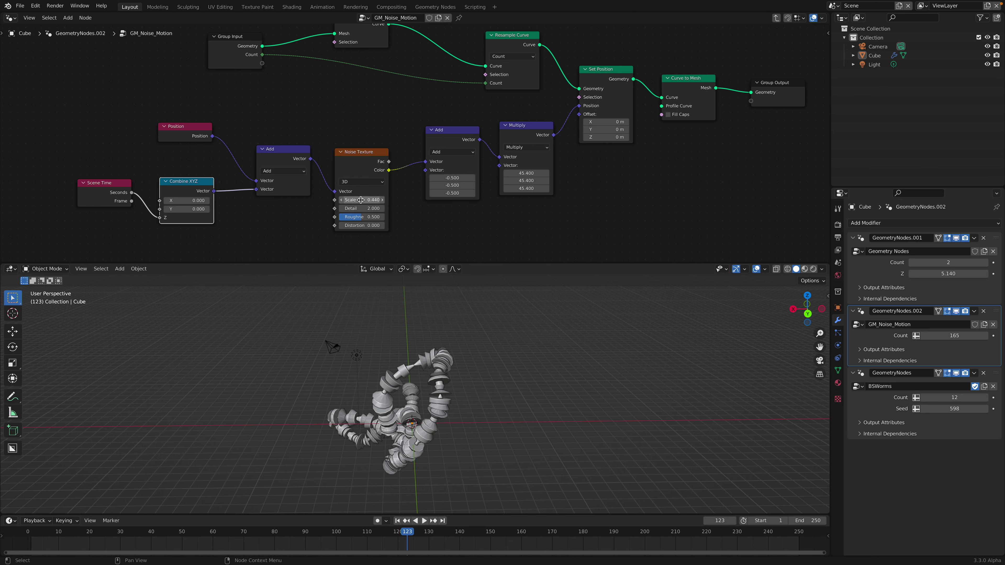
{"action": "key", "text": "space"}
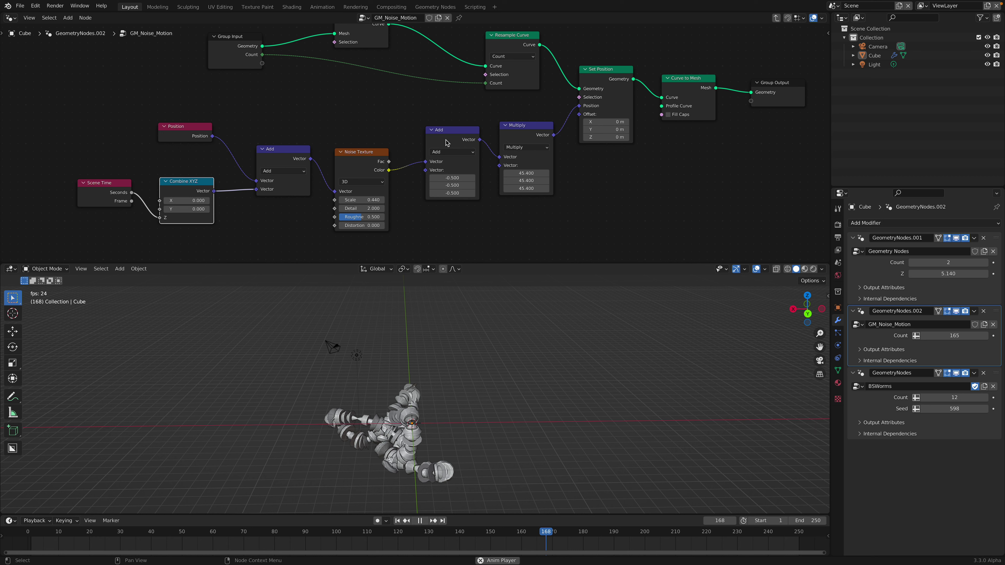
{"action": "left_click_drag", "start_coordinate": [446, 140], "coordinate": [440, 135]}
{"action": "key", "text": "space"}
Set all three values of the Multiply node's second vector to 102.400 and preview the animation
{"action": "left_click_drag", "start_coordinate": [373, 163], "coordinate": [373, 159]}
{"action": "left_click_drag", "start_coordinate": [449, 136], "coordinate": [450, 145]}
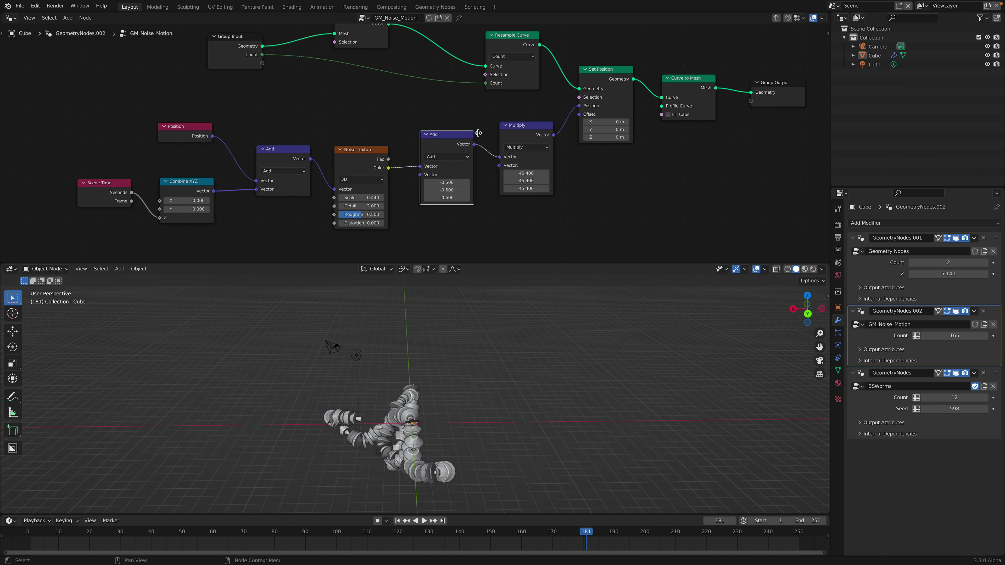
{"action": "left_click_drag", "start_coordinate": [535, 181], "coordinate": [613, 180]}
{"action": "scroll", "coordinate": [516, 341], "scroll_direction": "down", "scroll_amount": 1}
{"action": "middle_click_drag", "start_coordinate": [506, 331], "coordinate": [508, 314], "text": "shift"}
{"action": "key", "text": "space"}
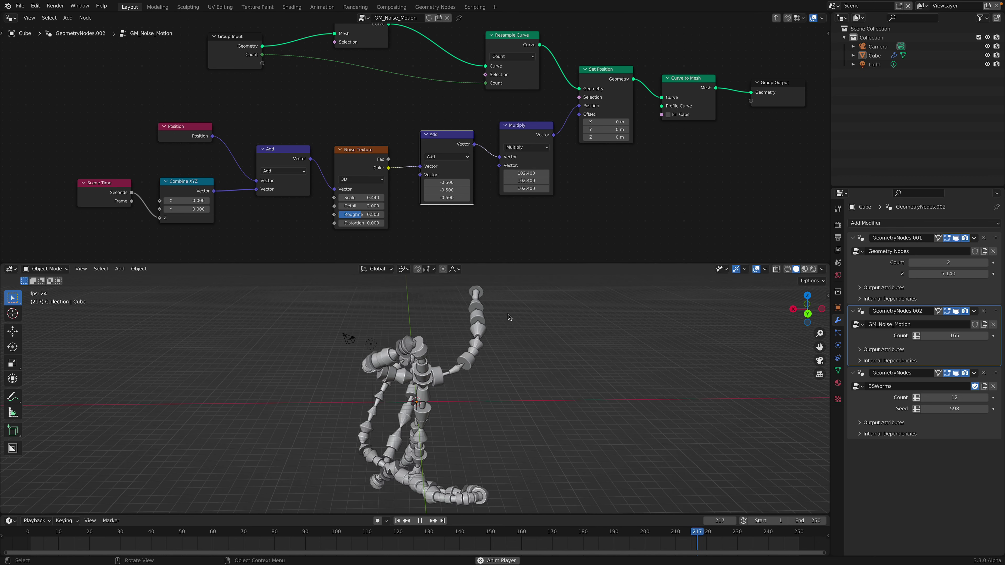
{"action": "key", "text": "space"}
Move the Set Position node higher in the GM_Noise_Motion tree and replay the animation
{"action": "key", "text": "Home"}
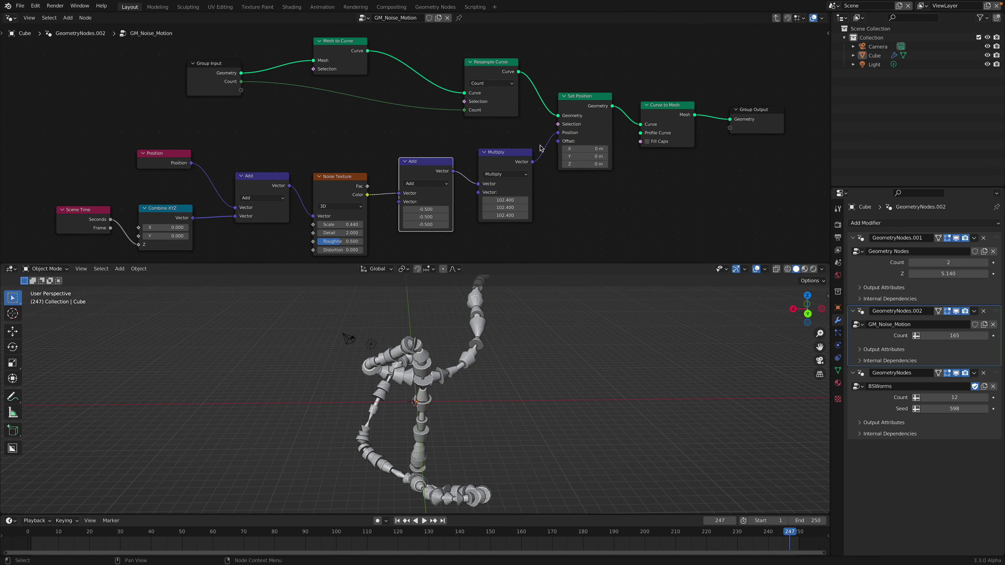
{"action": "left_click_drag", "start_coordinate": [585, 103], "coordinate": [581, 88]}
{"action": "middle_click_drag", "start_coordinate": [529, 107], "coordinate": [484, 102]}
{"action": "key", "text": "space"}
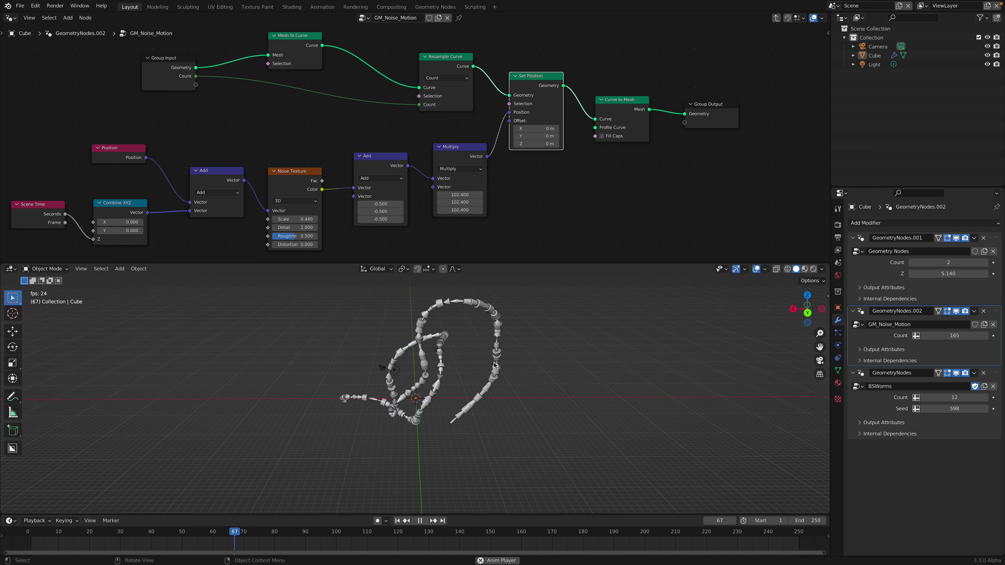
{"action": "key", "text": "space"}
{"action": "left_click_drag", "start_coordinate": [618, 121], "coordinate": [618, 121]}
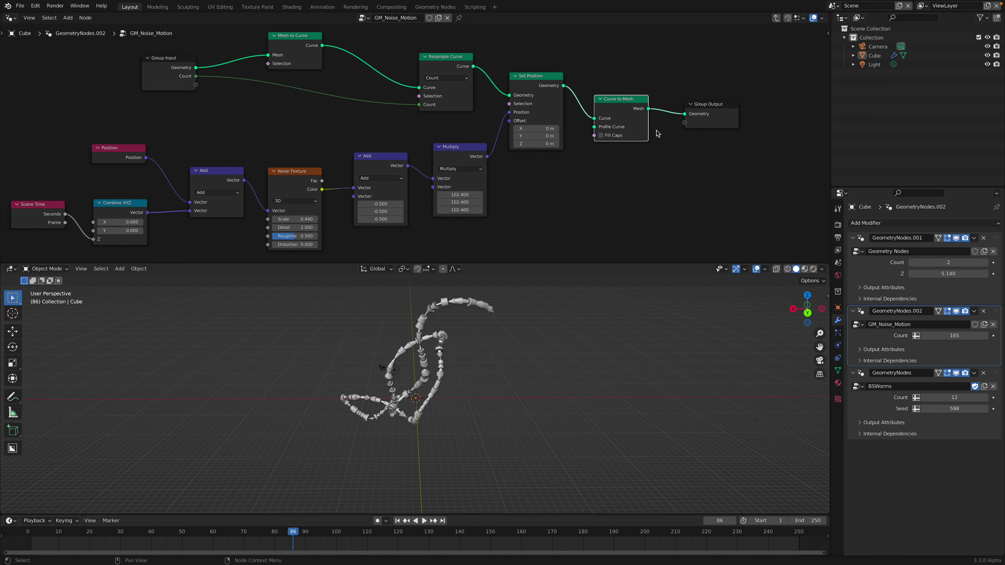
{"action": "left_click", "coordinate": [613, 136]}
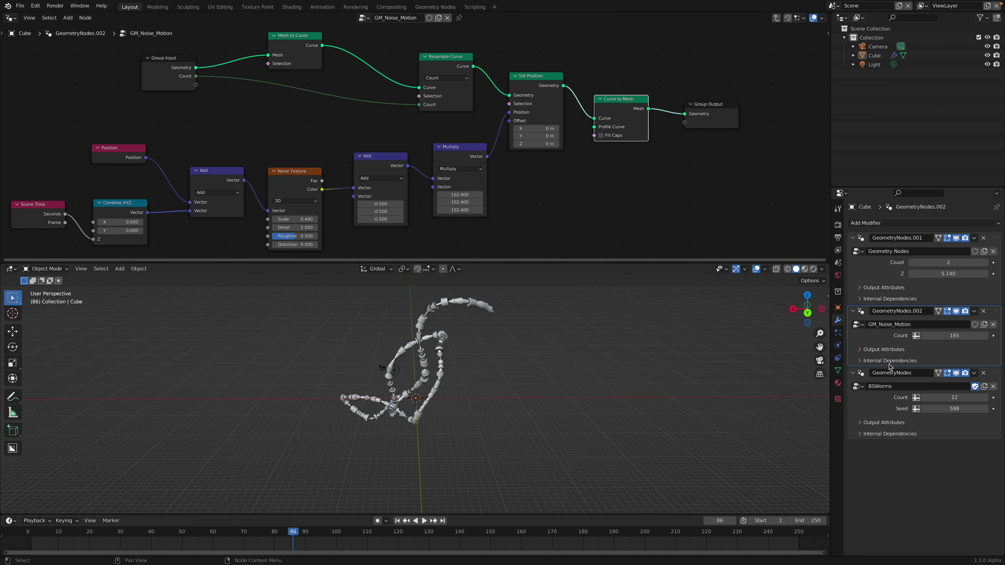
Show the BSWorms node tree and bring its Group Input, Random Value and Set Curve Radius nodes into a tidier layout
{"action": "left_click", "coordinate": [996, 373]}
{"action": "middle_click_drag", "start_coordinate": [632, 366], "coordinate": [619, 368]}
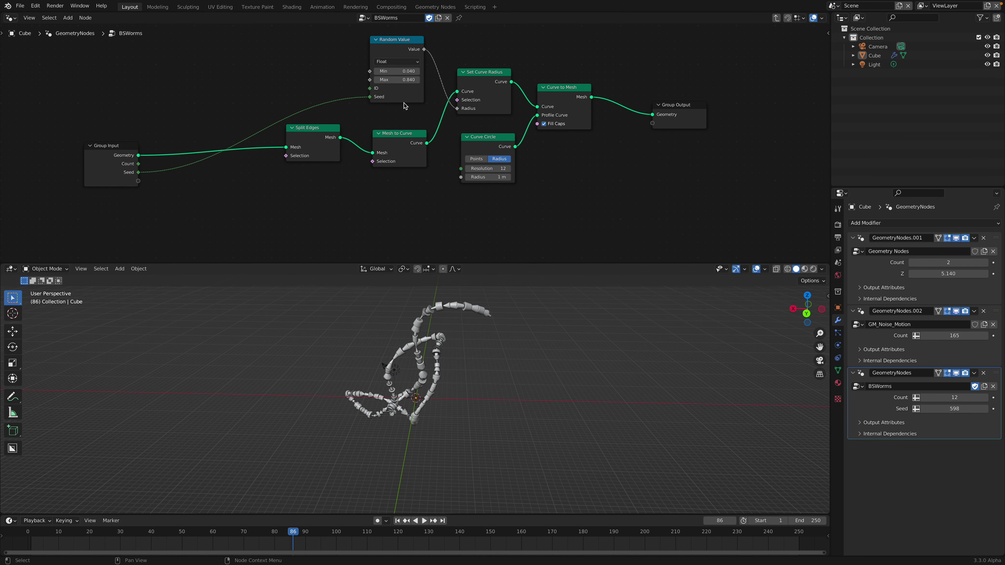
{"action": "middle_click_drag", "start_coordinate": [406, 106], "coordinate": [439, 163]}
{"action": "left_click_drag", "start_coordinate": [132, 201], "coordinate": [225, 167]}
{"action": "left_click_drag", "start_coordinate": [420, 110], "coordinate": [401, 85]}
{"action": "scroll", "coordinate": [404, 111], "scroll_direction": "up", "scroll_amount": 2}
{"action": "left_click_drag", "start_coordinate": [524, 137], "coordinate": [518, 118]}
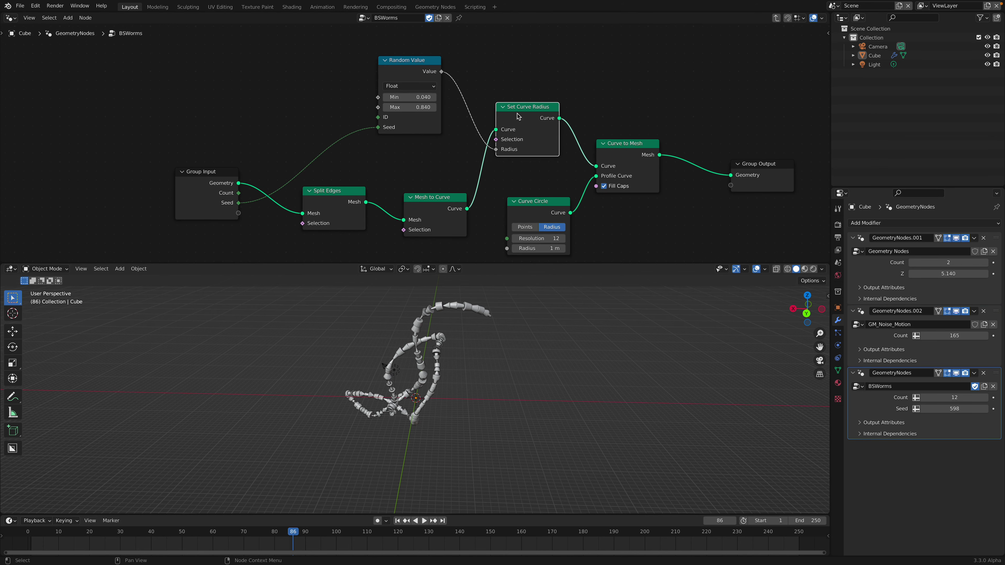
Adjust the positions of the Split Edges and Mesh to Curve nodes in the BSWorms tree
{"action": "left_click_drag", "start_coordinate": [432, 208], "coordinate": [427, 185]}
{"action": "middle_click_drag", "start_coordinate": [427, 185], "coordinate": [423, 164]}
{"action": "left_click_drag", "start_coordinate": [326, 170], "coordinate": [319, 179]}
{"action": "middle_click_drag", "start_coordinate": [319, 180], "coordinate": [276, 180]}
{"action": "left_click_drag", "start_coordinate": [382, 155], "coordinate": [379, 161]}
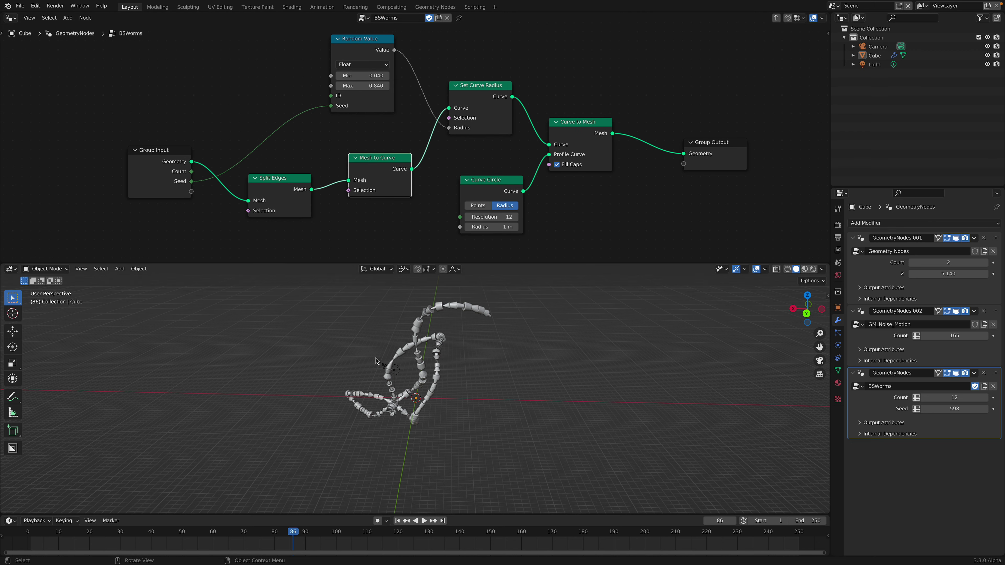
{"action": "left_click_drag", "start_coordinate": [292, 195], "coordinate": [292, 194]}
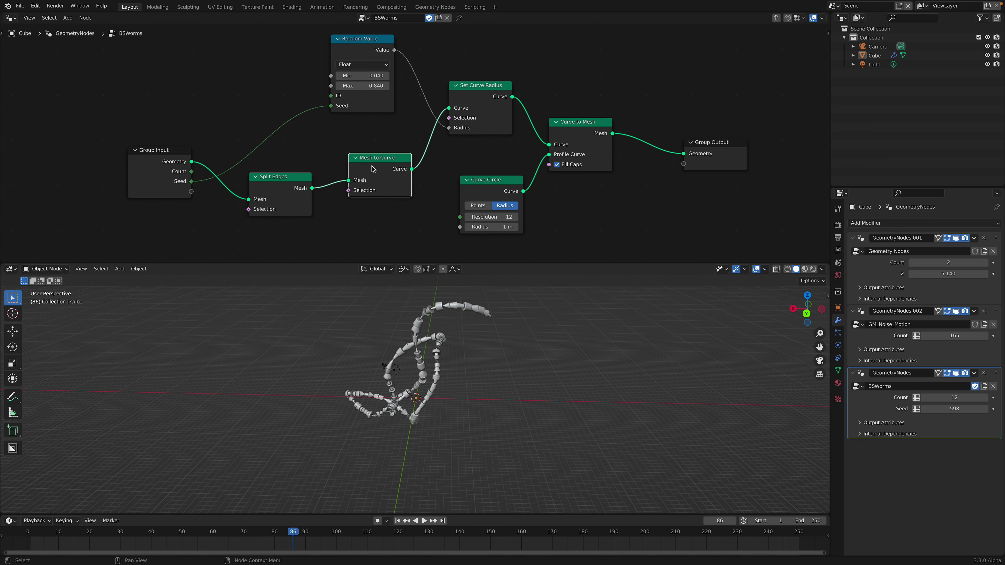
{"action": "left_click_drag", "start_coordinate": [372, 166], "coordinate": [366, 163]}
{"action": "scroll", "coordinate": [366, 163], "scroll_direction": "up", "scroll_amount": 2}
{"action": "middle_click_drag", "start_coordinate": [366, 163], "coordinate": [357, 165]}
{"action": "scroll", "coordinate": [357, 166], "scroll_direction": "down", "scroll_amount": 1}
{"action": "left_click_drag", "start_coordinate": [360, 161], "coordinate": [365, 160]}
{"action": "middle_click_drag", "start_coordinate": [383, 147], "coordinate": [370, 165]}
Set the Random Value node's Min to 0.020 and Max to 1.120 for the curve radius
{"action": "left_click_drag", "start_coordinate": [457, 99], "coordinate": [456, 97]}
{"action": "left_click_drag", "start_coordinate": [341, 85], "coordinate": [352, 96]}
{"action": "middle_click_drag", "start_coordinate": [472, 176], "coordinate": [466, 160]}
{"action": "scroll", "coordinate": [466, 160], "scroll_direction": "up", "scroll_amount": 1}
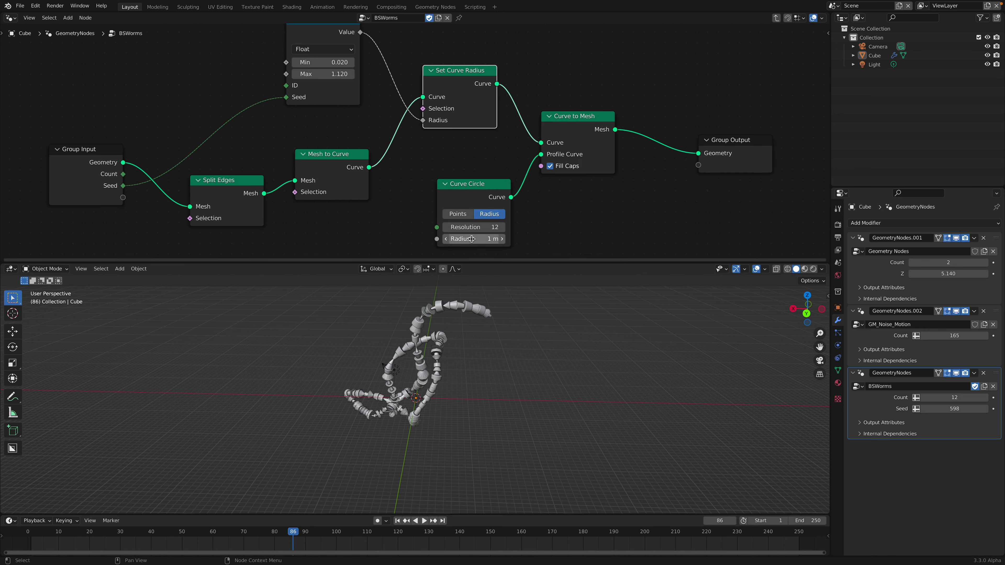
Set the Curve Circle radius to 0.94 m and reposition the Curve Circle, Curve to Mesh and Group Output nodes more compactly
{"action": "left_click_drag", "start_coordinate": [481, 196], "coordinate": [464, 177]}
{"action": "left_click_drag", "start_coordinate": [459, 218], "coordinate": [456, 218], "text": "shift"}
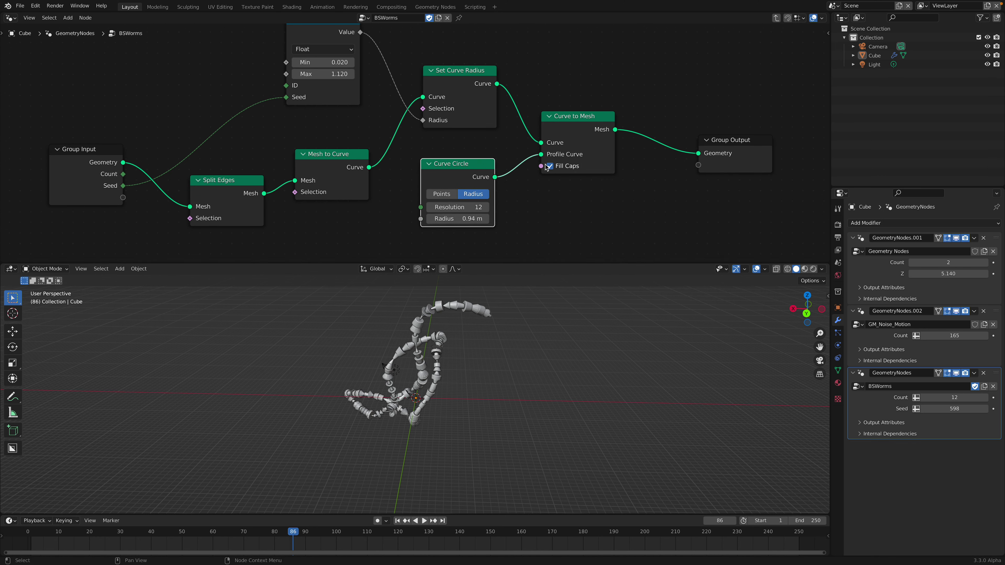
{"action": "left_click_drag", "start_coordinate": [580, 136], "coordinate": [576, 115]}
{"action": "left_click_drag", "start_coordinate": [720, 139], "coordinate": [692, 127]}
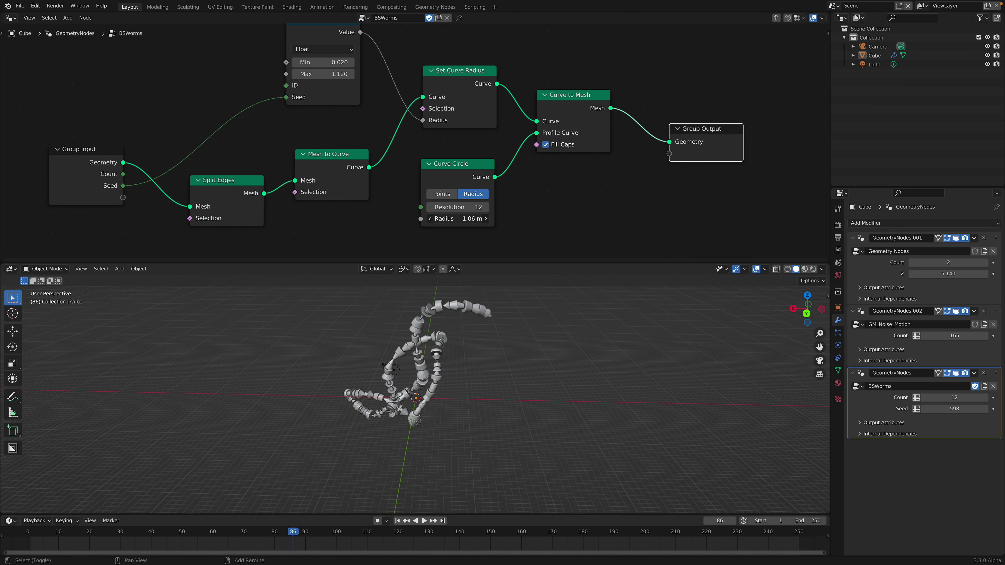
Play the worm animation and watch its motion from another angle in the viewport
{"action": "key", "text": "space"}
{"action": "mouse_move", "coordinate": [513, 352]}
{"action": "middle_mouse_down"}
{"action": "mouse_move", "coordinate": [532, 341]}
{"action": "mouse_move", "coordinate": [503, 352]}
{"action": "middle_mouse_up"}
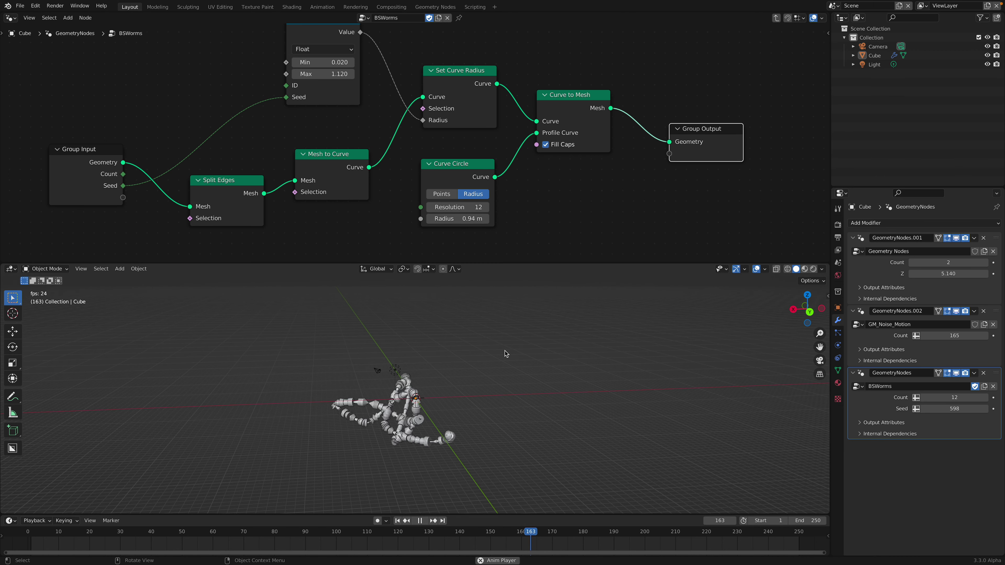
{"action": "scroll", "coordinate": [482, 374], "scroll_direction": "up", "scroll_amount": 2}
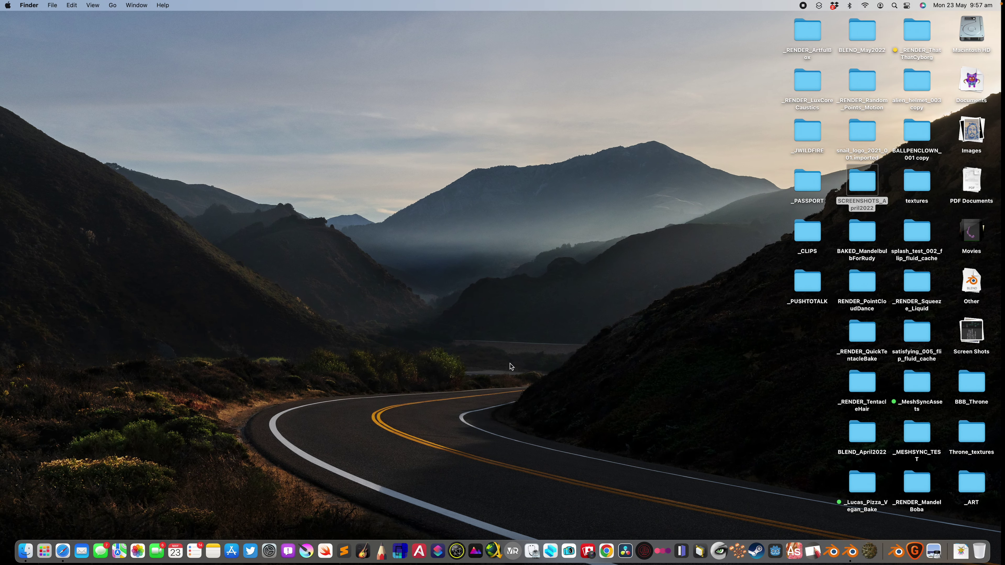
Force quit Blender from the macOS desktop and relaunch it
{"action": "left_click", "coordinate": [12, 5]}
{"action": "left_click", "coordinate": [31, 73]}
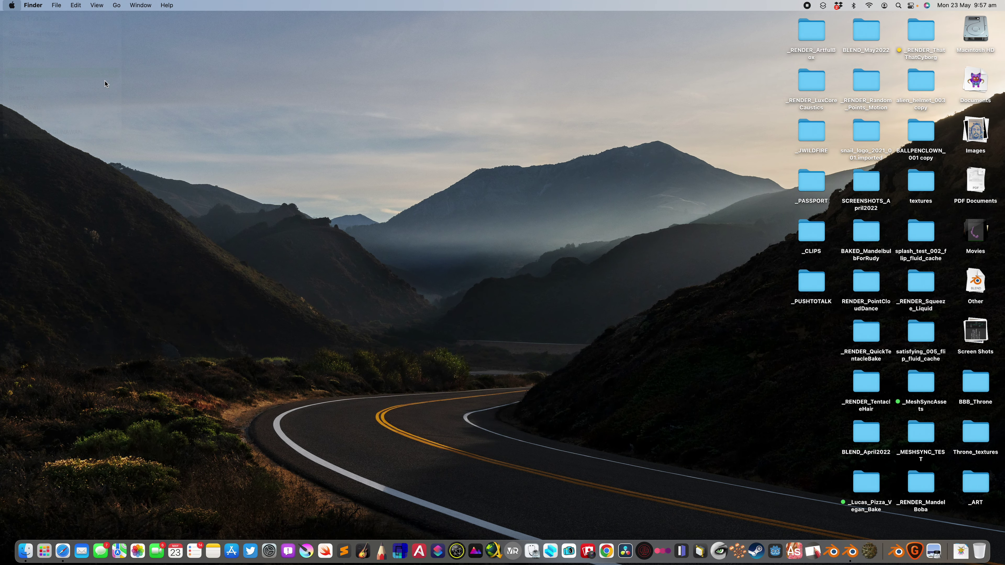
{"action": "left_click", "coordinate": [436, 153]}
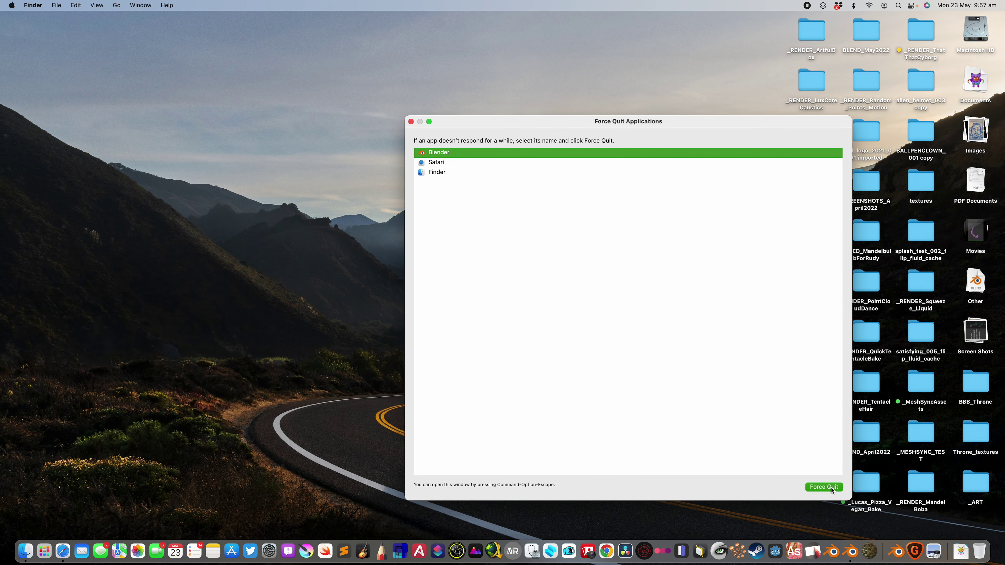
{"action": "left_click", "coordinate": [832, 490]}
{"action": "left_click", "coordinate": [695, 320]}
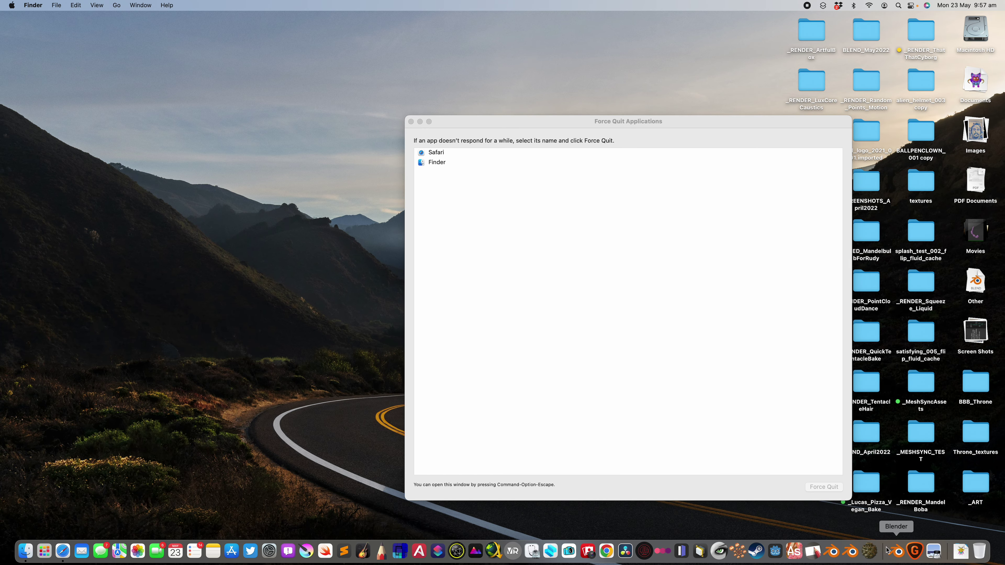
{"action": "left_click", "coordinate": [850, 552]}
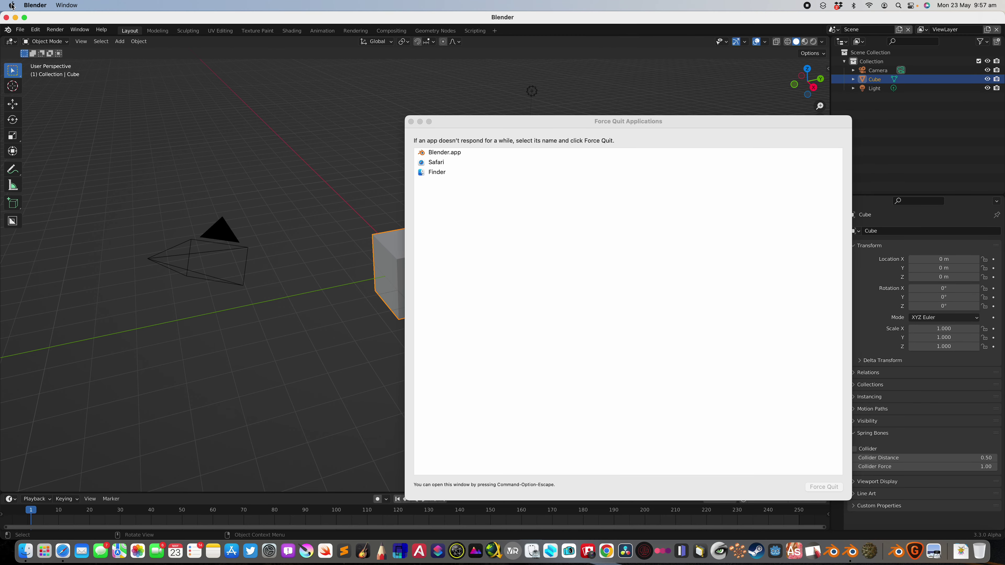
Enlarge the Blender window to full screen, close the Force Quit Applications window and open the recent file snake_bowl_002.blend
{"action": "left_click", "coordinate": [25, 18]}
{"action": "left_click", "coordinate": [20, 6]}
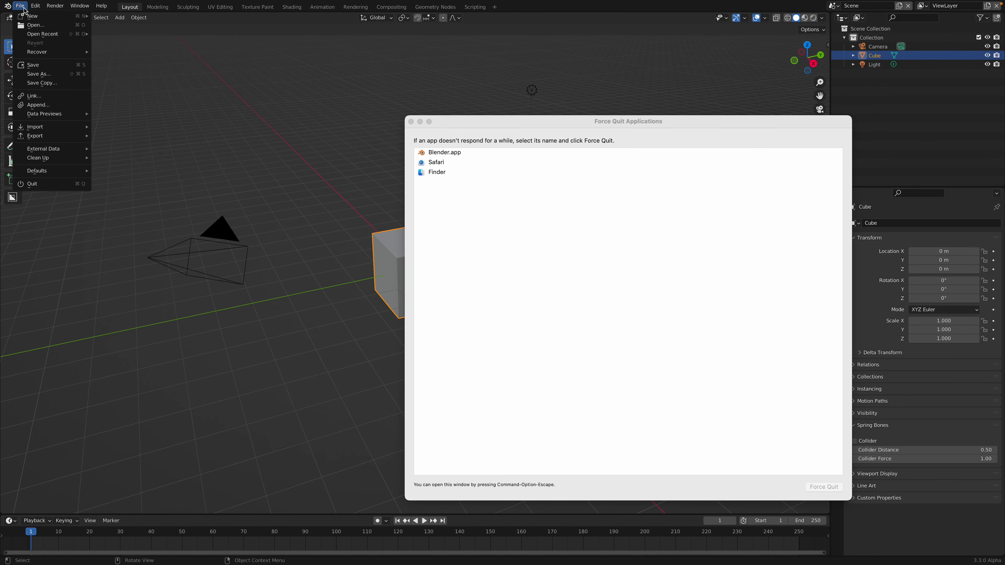
{"action": "left_click", "coordinate": [410, 122]}
{"action": "left_click", "coordinate": [20, 6]}
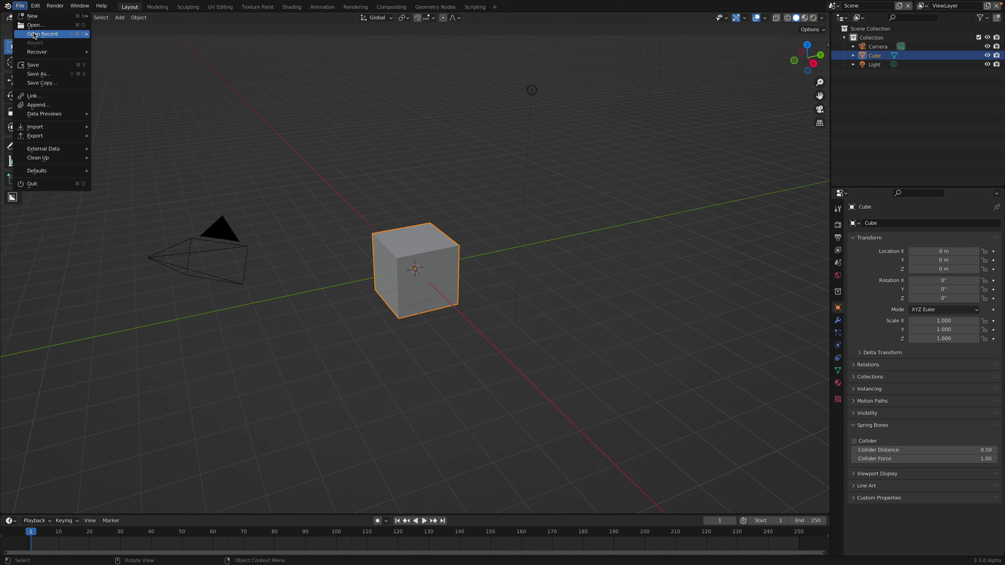
{"action": "mouse_move", "coordinate": [40, 35]}
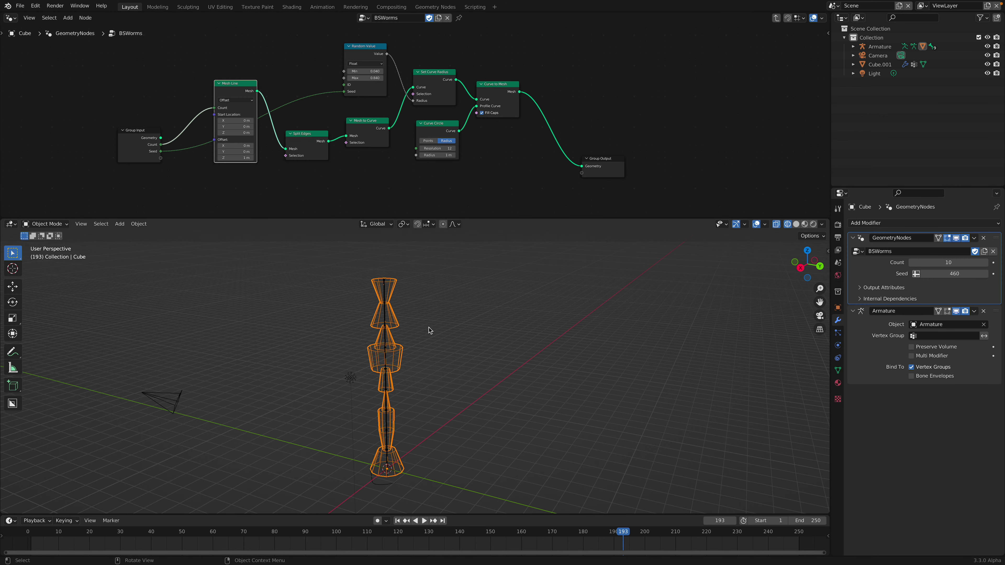
Inspect the armature inside the segmented mesh, try moving it along the Y axis, and reselect the mesh
{"action": "middle_click_drag", "start_coordinate": [428, 328], "coordinate": [386, 311]}
{"action": "left_click", "coordinate": [399, 309]}
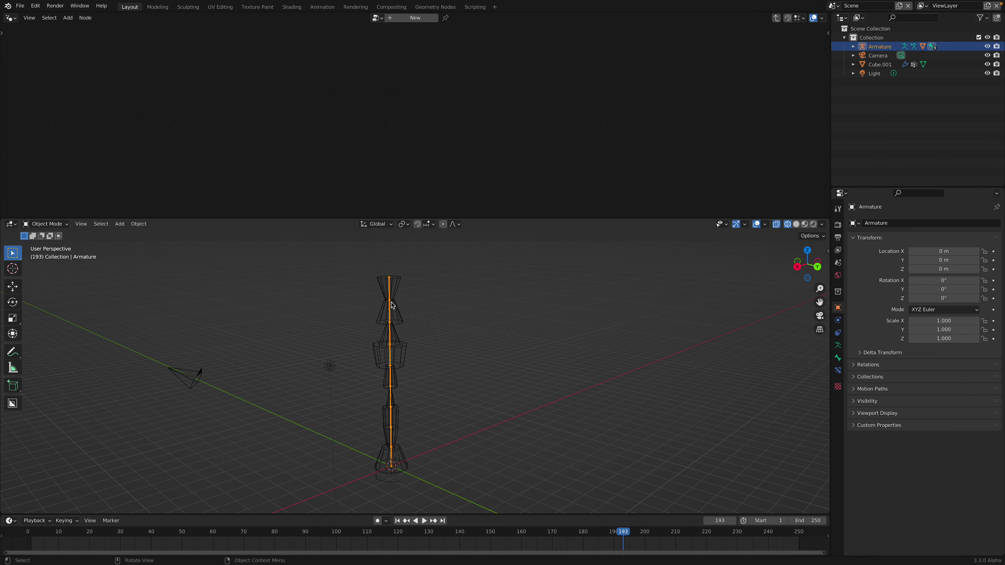
{"action": "key", "text": "g"}
{"action": "key", "text": "y"}
{"action": "right_click", "coordinate": [429, 350]}
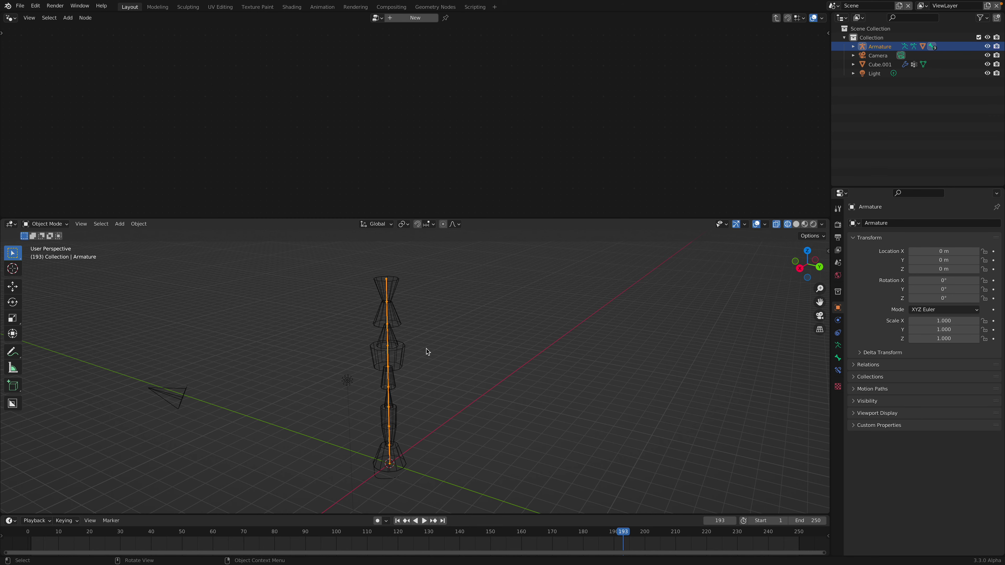
{"action": "left_click", "coordinate": [410, 316]}
{"action": "middle_click_drag", "start_coordinate": [410, 315], "coordinate": [431, 306], "text": "shift"}
{"action": "left_click", "coordinate": [429, 289]}
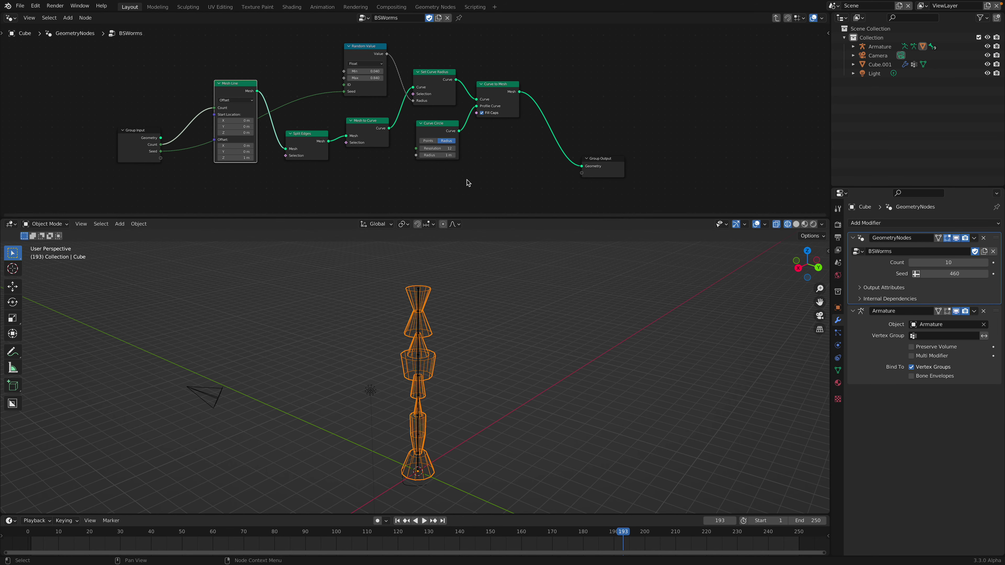
Set the BSWorms modifier's Seed to 628 and Count to 10
{"action": "left_click_drag", "start_coordinate": [954, 273], "coordinate": [931, 262]}
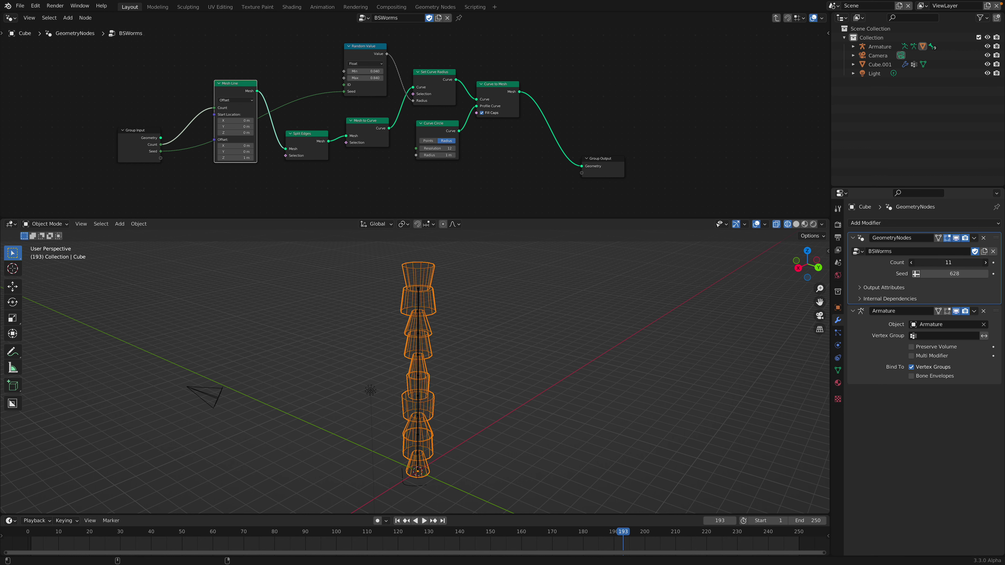
{"action": "type", "text": "10"}
{"action": "key", "text": "Return"}
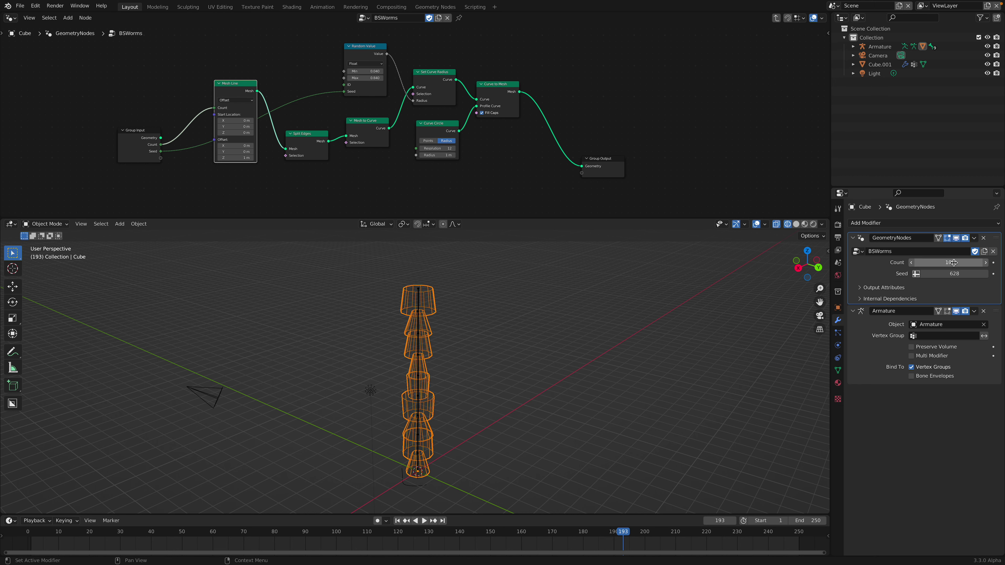
Compare the ten-count segmented mesh with its armature by selecting each of them in the viewport
{"action": "left_click", "coordinate": [418, 297]}
{"action": "left_click", "coordinate": [432, 292]}
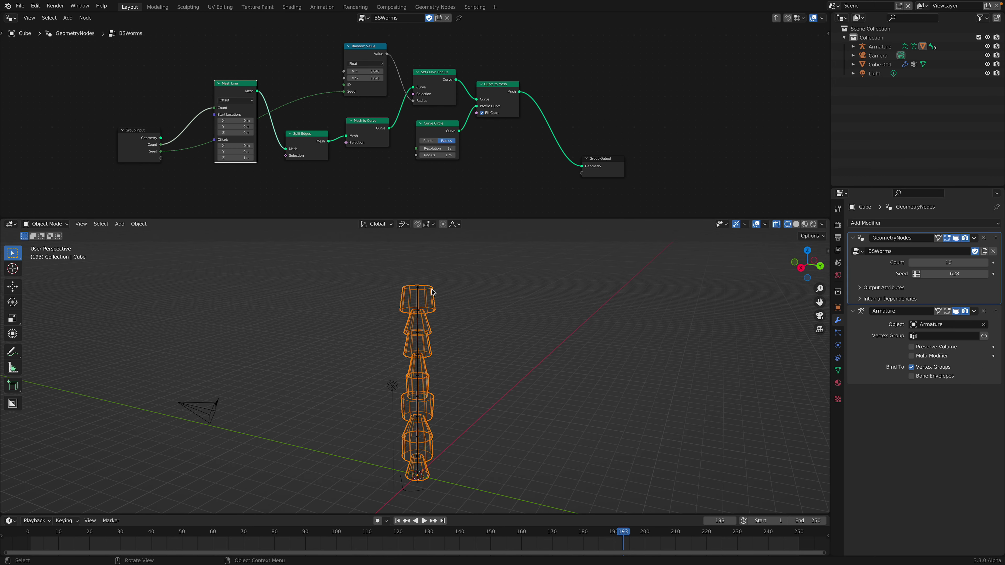
{"action": "left_click", "coordinate": [418, 309]}
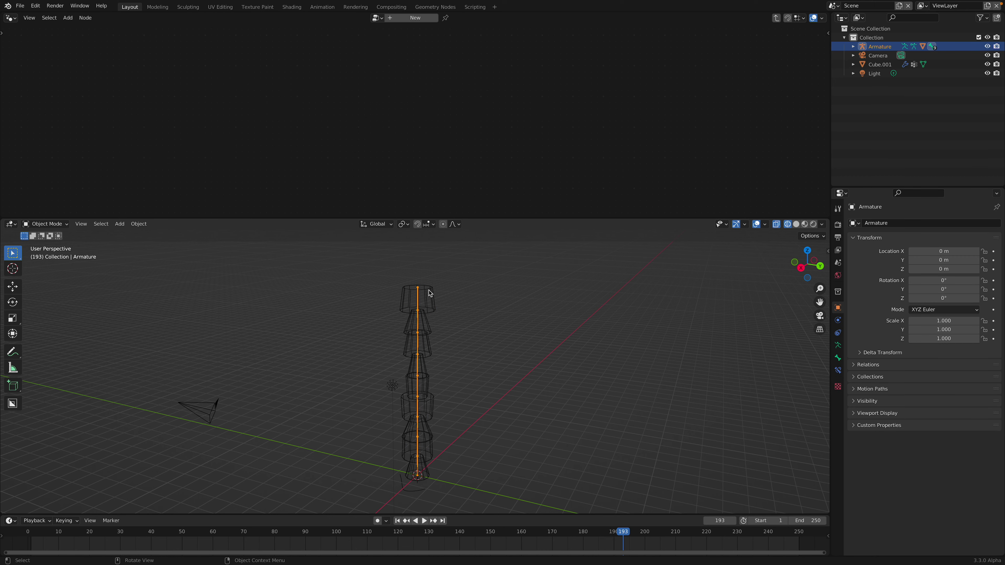
{"action": "left_click", "coordinate": [432, 302]}
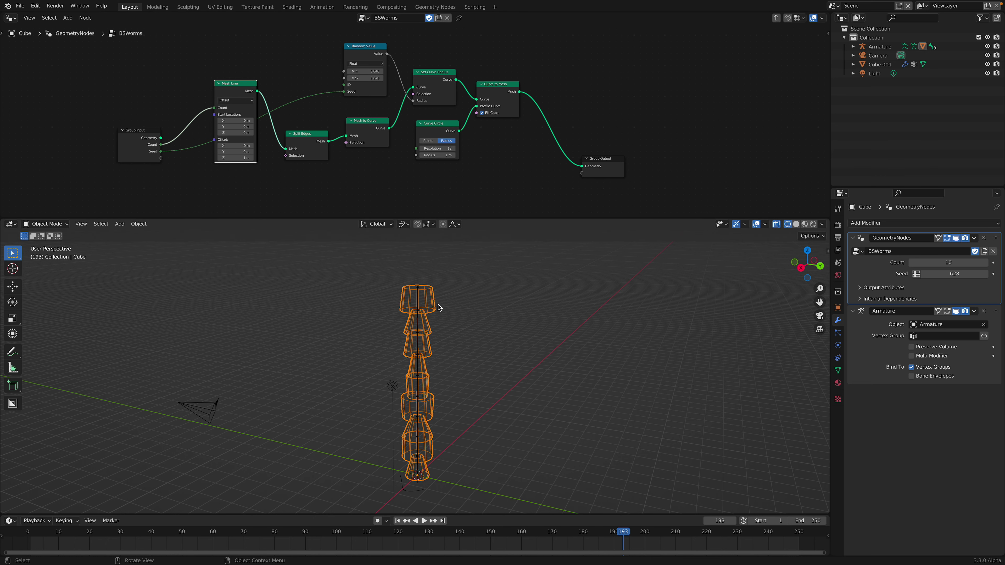
{"action": "scroll", "coordinate": [443, 299], "scroll_direction": "up", "scroll_amount": 1}
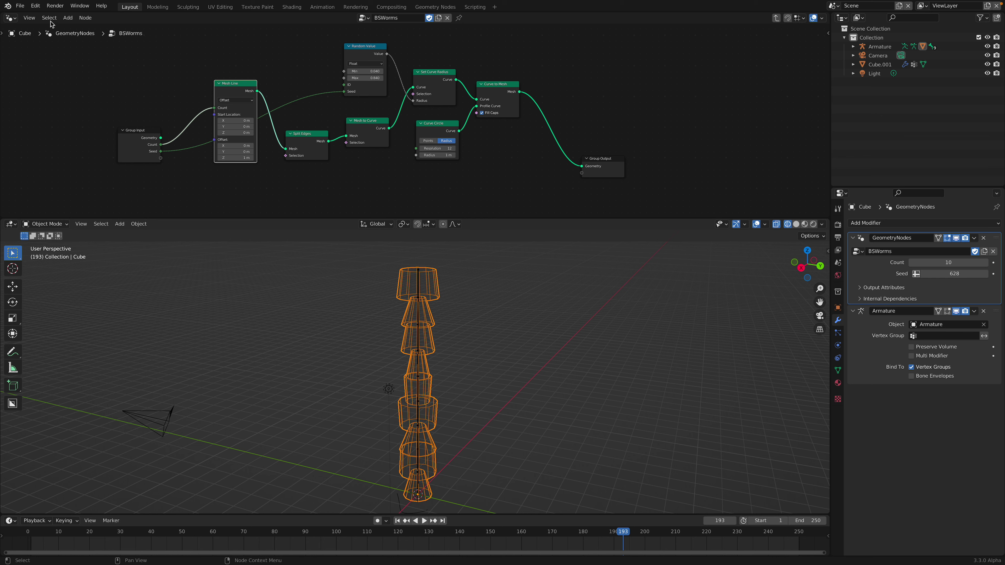
Open the recent file snake_bowl_003.blend
{"action": "left_click", "coordinate": [21, 6]}
{"action": "mouse_move", "coordinate": [43, 34]}
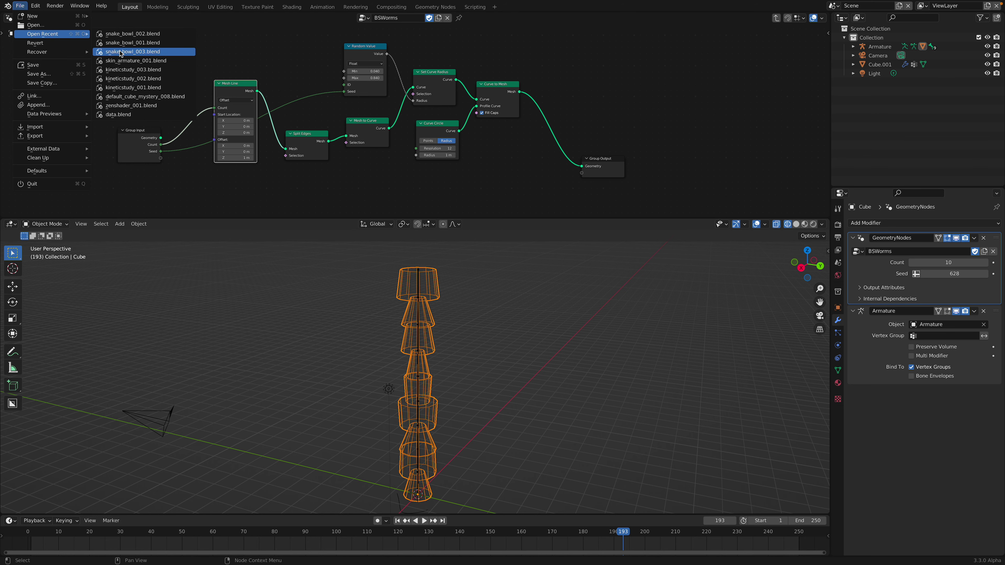
{"action": "left_click", "coordinate": [150, 51]}
{"action": "left_click", "coordinate": [483, 300]}
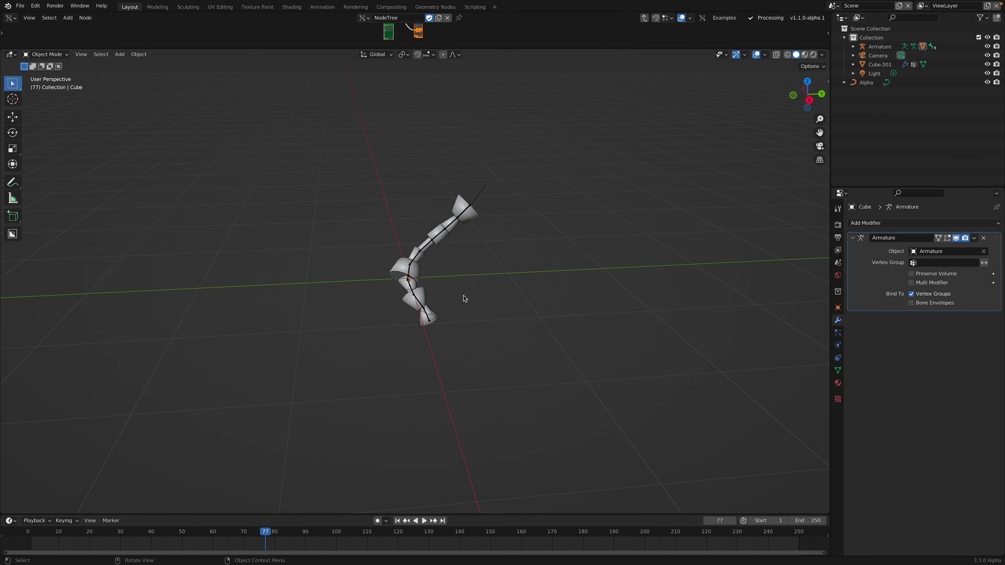
Play the armature-driven worm animation, view it from another angle and stop playback
{"action": "key", "text": "space"}
{"action": "middle_click_drag", "start_coordinate": [466, 299], "coordinate": [558, 291]}
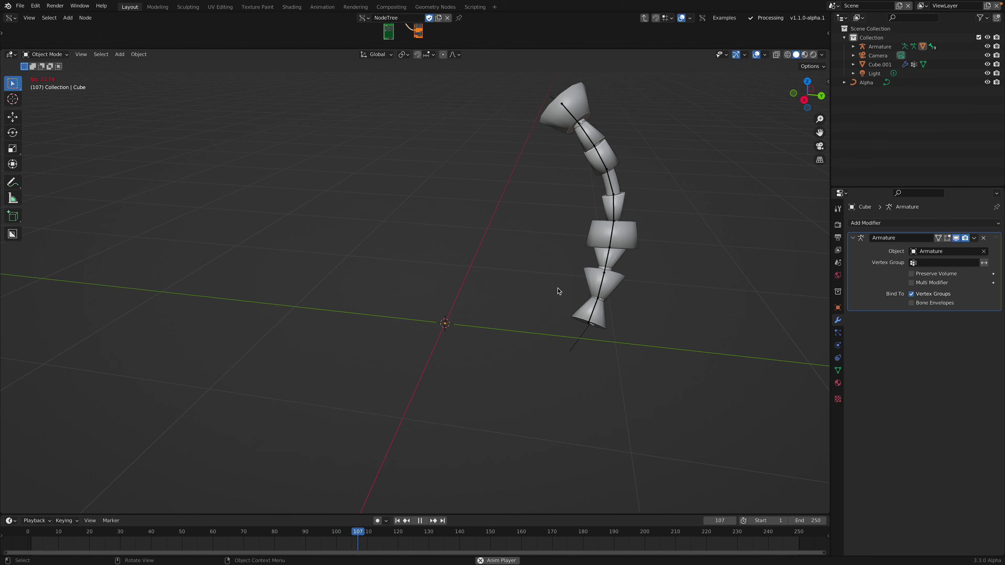
{"action": "key", "text": "space"}
Select the segmented worm mesh and enlarge the node editor area to show its two connected nodes
{"action": "left_click", "coordinate": [596, 264]}
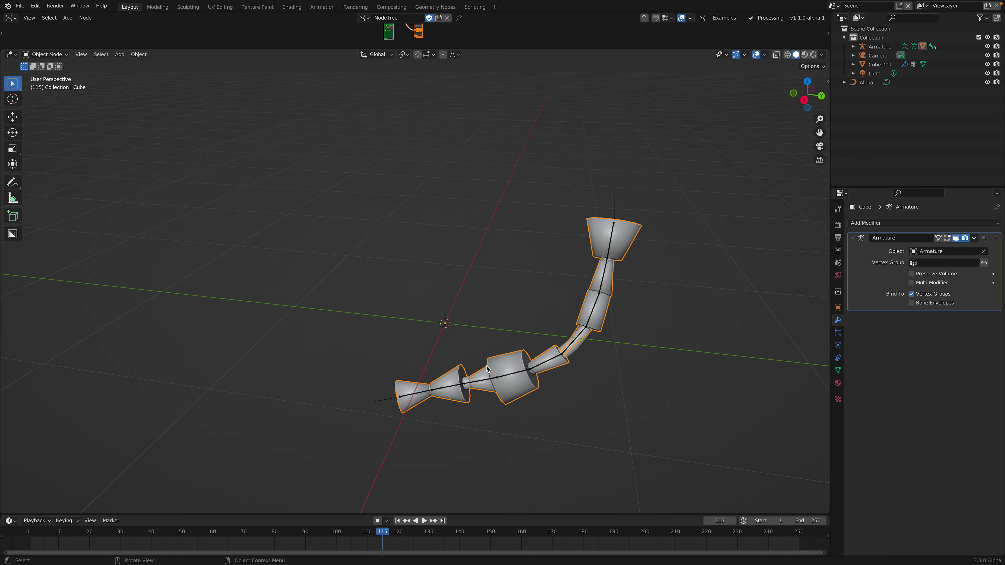
{"action": "left_click_drag", "start_coordinate": [524, 50], "coordinate": [510, 174]}
{"action": "scroll", "coordinate": [495, 131], "scroll_direction": "up", "scroll_amount": 4}
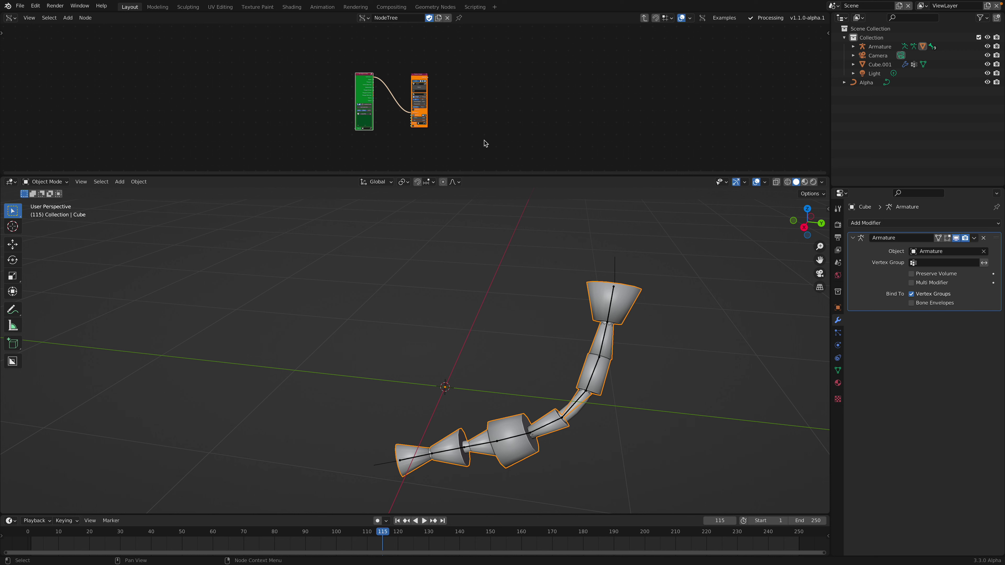
Select the armature, switch it to Pose Mode and show the active bone's Spline IK constraint targeting Alpha
{"action": "left_click", "coordinate": [597, 299]}
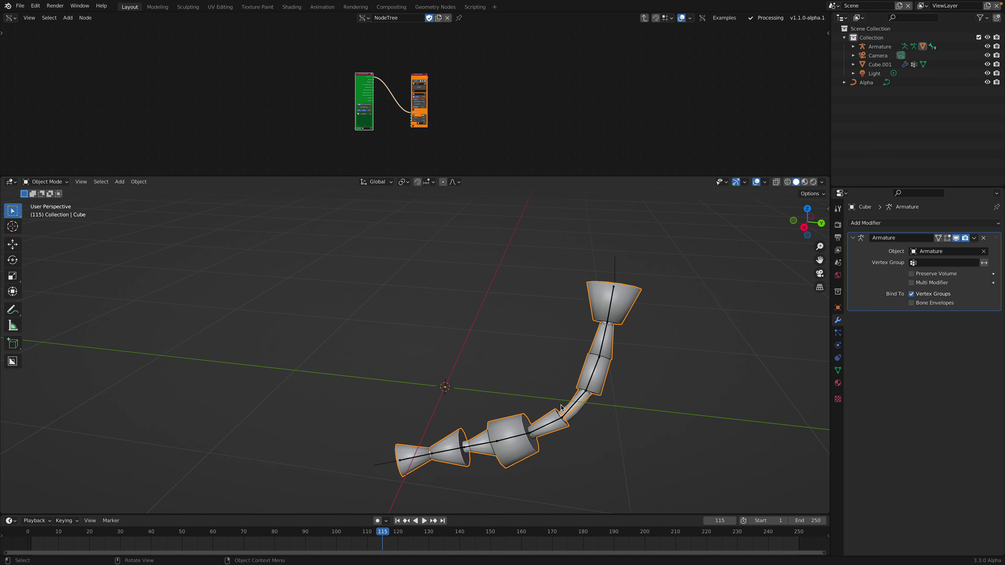
{"action": "left_click", "coordinate": [615, 316]}
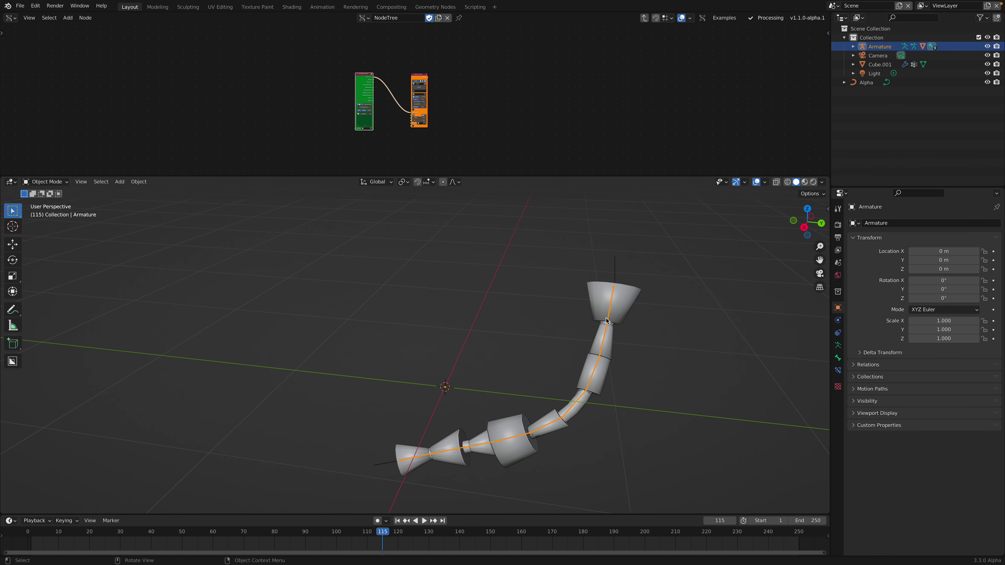
{"action": "middle_click_drag", "start_coordinate": [568, 321], "coordinate": [505, 307]}
{"action": "left_click", "coordinate": [49, 183]}
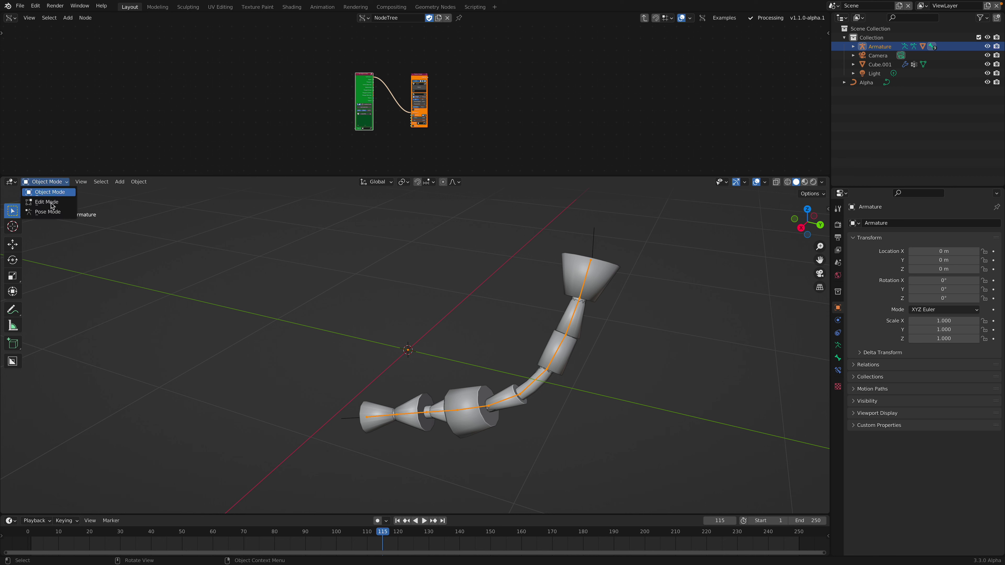
{"action": "left_click", "coordinate": [53, 213]}
{"action": "left_click", "coordinate": [838, 345]}
{"action": "left_click", "coordinate": [838, 358]}
{"action": "left_click", "coordinate": [839, 369]}
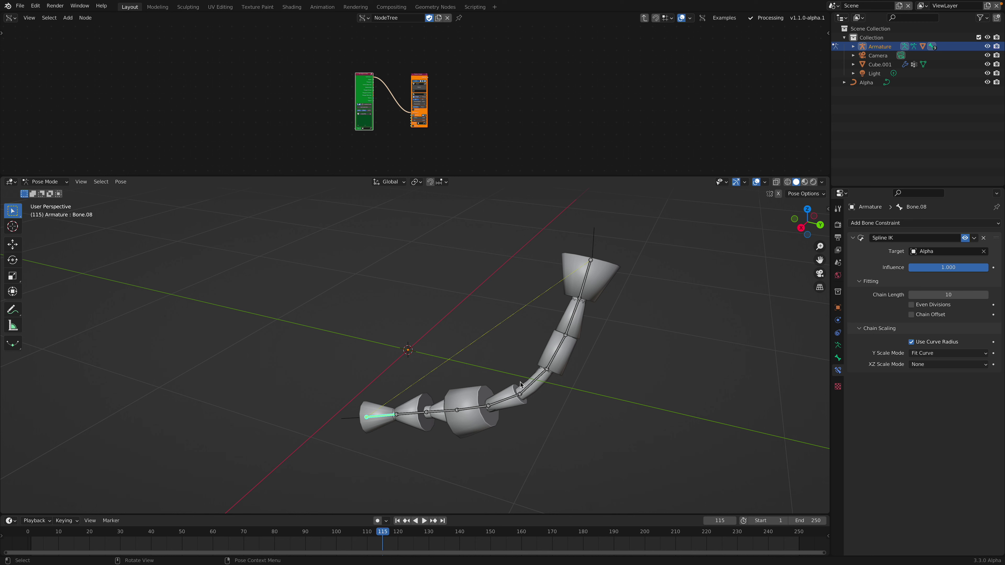
Return the armature to Object Mode and briefly play the animation
{"action": "left_click", "coordinate": [52, 183]}
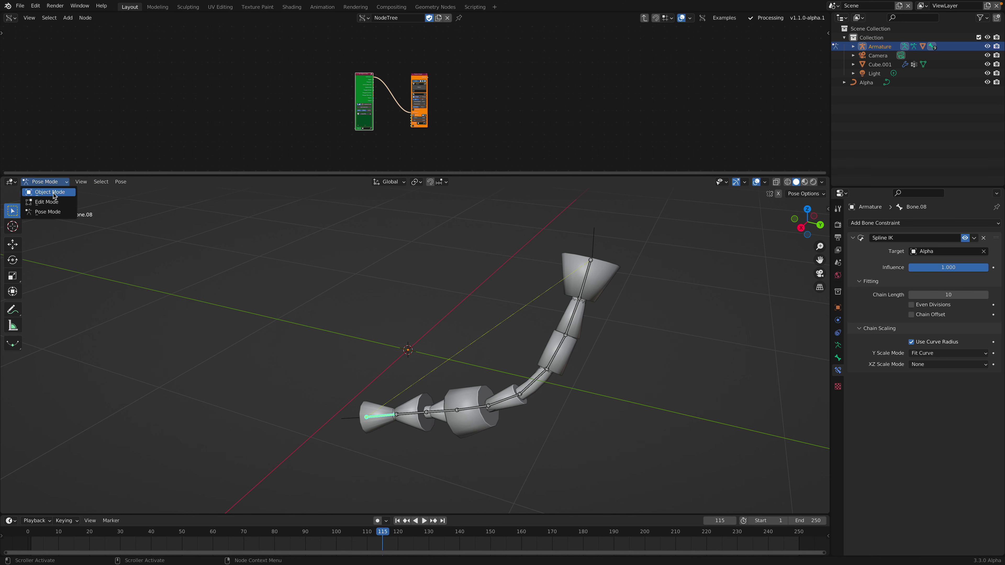
{"action": "left_click", "coordinate": [54, 192]}
{"action": "key", "text": "space"}
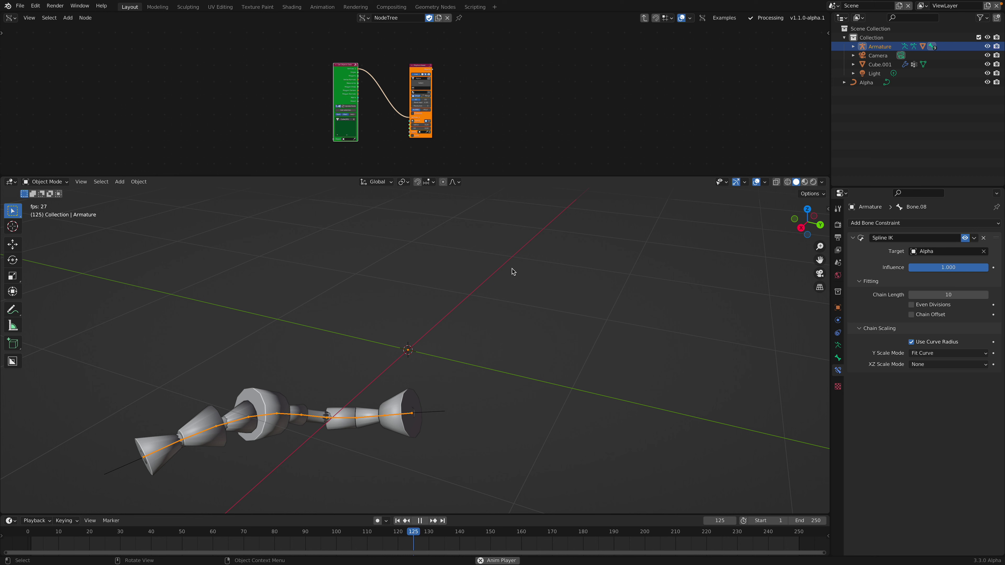
{"action": "key", "text": "space"}
Select Cube.001 and show its GM_Noise_Motion modifier tree in an enlarged Geometry Node Editor
{"action": "left_click", "coordinate": [880, 64]}
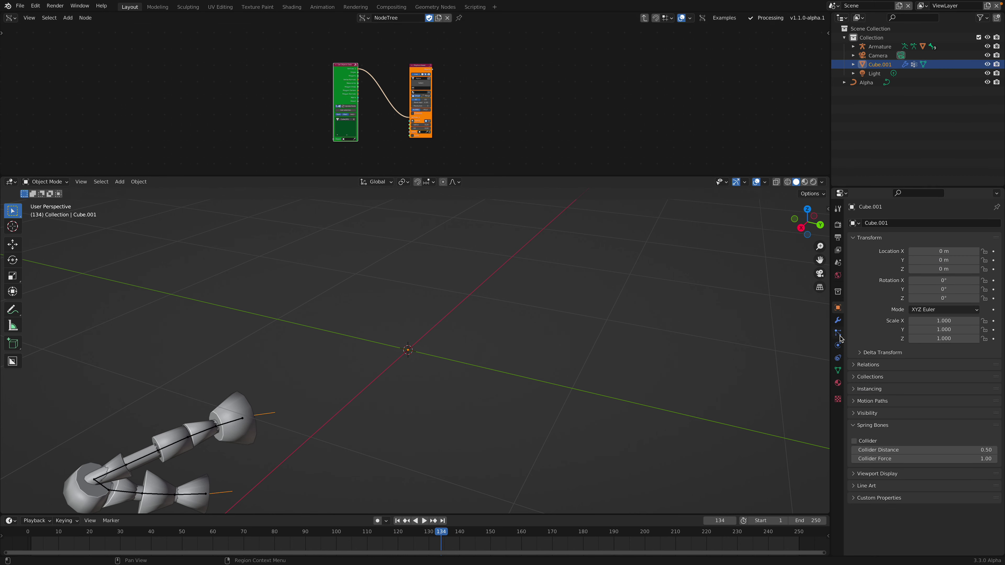
{"action": "left_click", "coordinate": [838, 320]}
{"action": "left_click", "coordinate": [10, 17]}
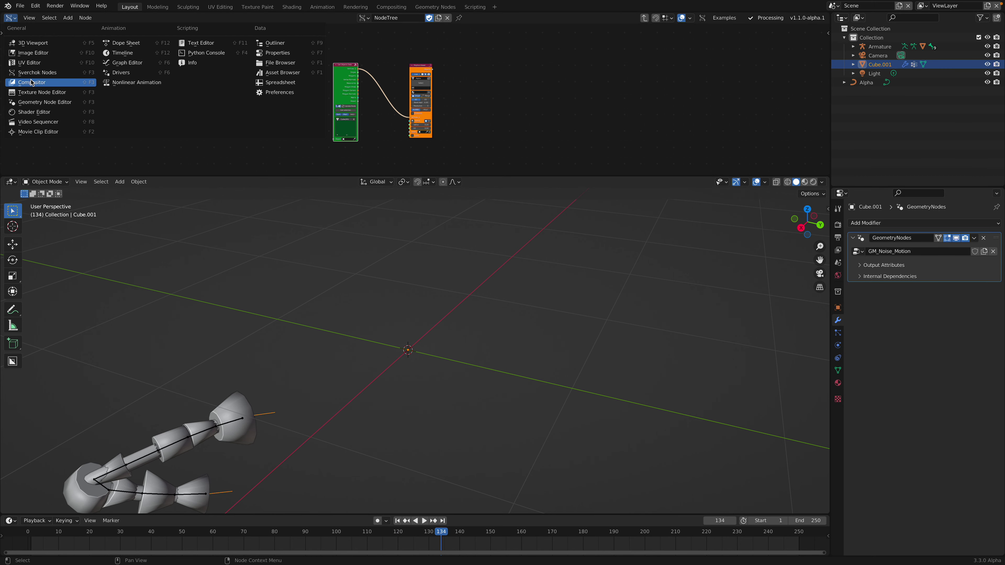
{"action": "left_click", "coordinate": [43, 102]}
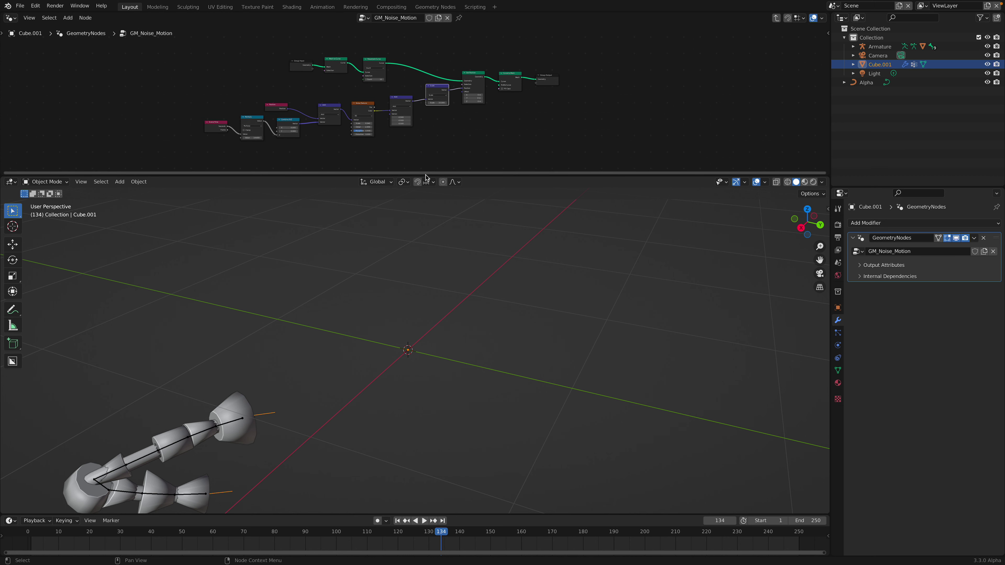
{"action": "left_click_drag", "start_coordinate": [426, 177], "coordinate": [426, 307]}
{"action": "scroll", "coordinate": [393, 263], "scroll_direction": "up", "scroll_amount": 4}
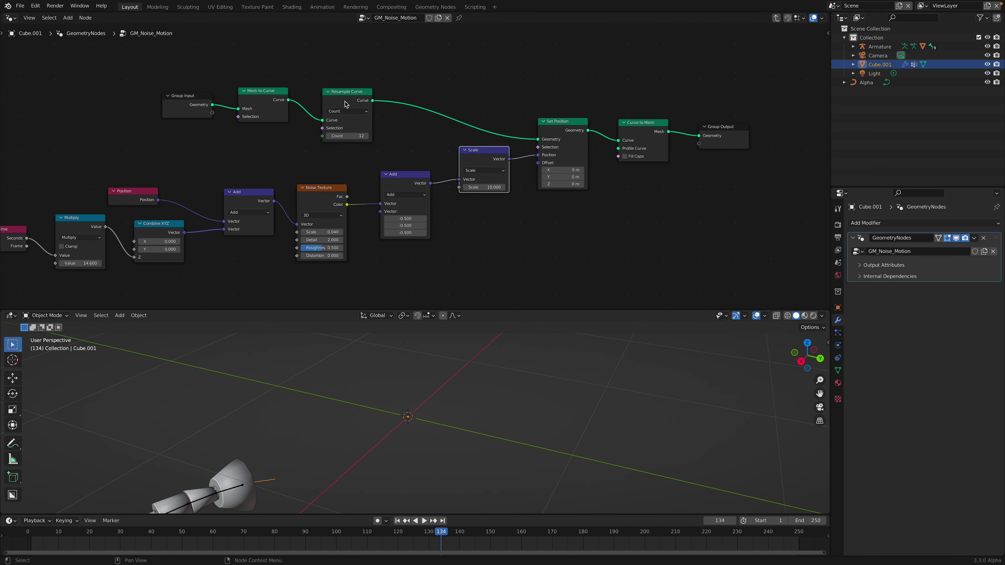
Reposition the Mesh to Curve and Noise Texture nodes in the GM_Noise_Motion tree and briefly play the animation
{"action": "left_click_drag", "start_coordinate": [279, 97], "coordinate": [307, 84]}
{"action": "middle_click_drag", "start_coordinate": [318, 99], "coordinate": [365, 84]}
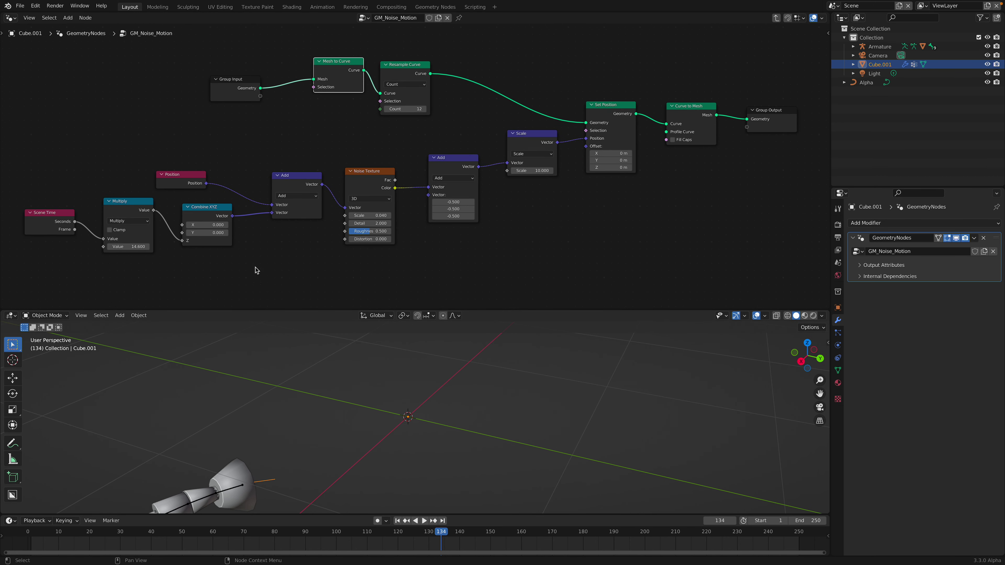
{"action": "middle_click_drag", "start_coordinate": [269, 437], "coordinate": [381, 400]}
{"action": "key", "text": "space"}
{"action": "key", "text": "space"}
{"action": "left_click_drag", "start_coordinate": [333, 63], "coordinate": [319, 69]}
{"action": "left_click_drag", "start_coordinate": [367, 180], "coordinate": [370, 176]}
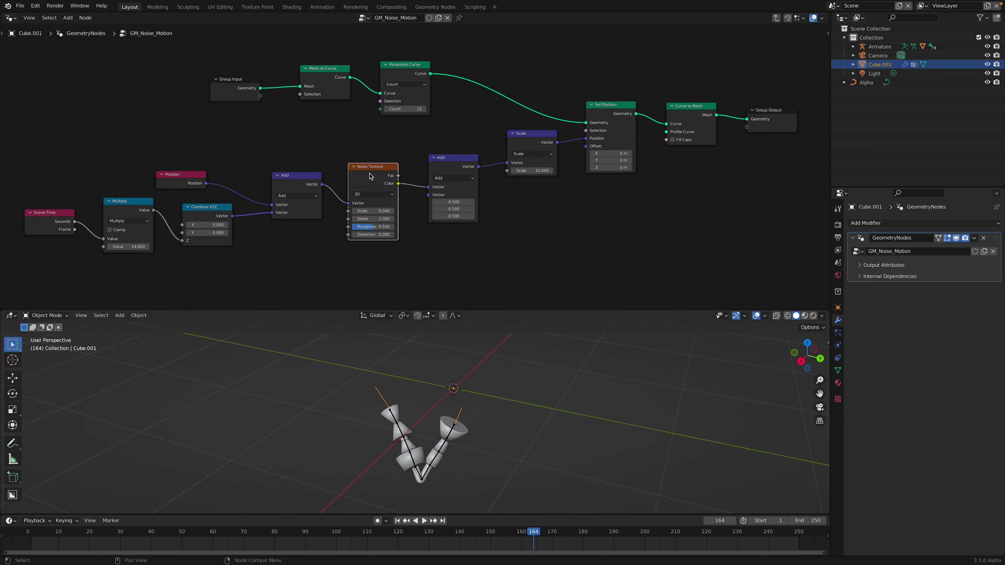
{"action": "left_click", "coordinate": [379, 195]}
Play the worm animation while trying out the Noise Texture's Scale value
{"action": "middle_click_drag", "start_coordinate": [389, 167], "coordinate": [378, 108]}
{"action": "scroll", "coordinate": [378, 113], "scroll_direction": "up", "scroll_amount": 3}
{"action": "key", "text": "space"}
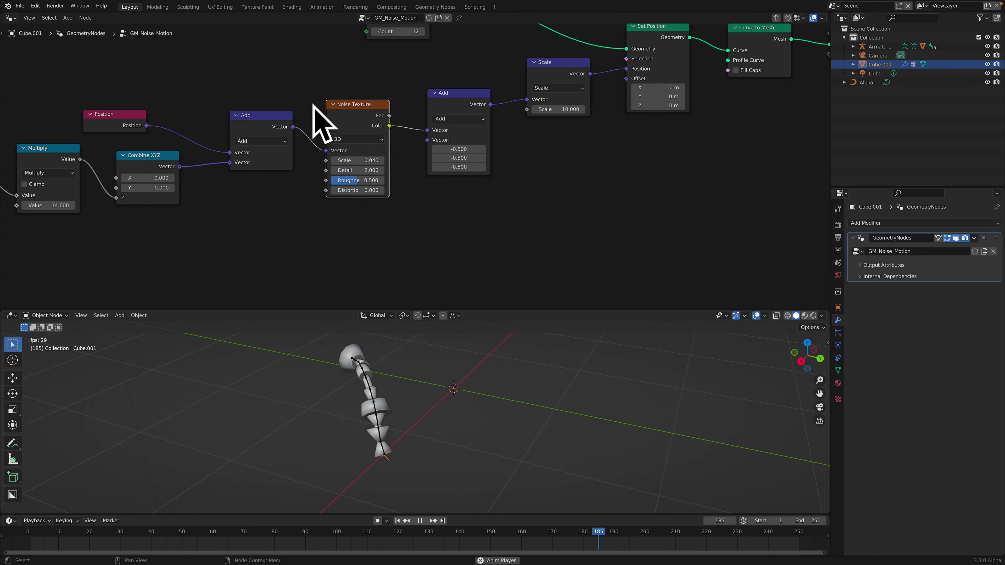
{"action": "scroll", "coordinate": [377, 132], "scroll_direction": "down", "scroll_amount": 3}
{"action": "scroll", "coordinate": [379, 137], "scroll_direction": "up", "scroll_amount": 1}
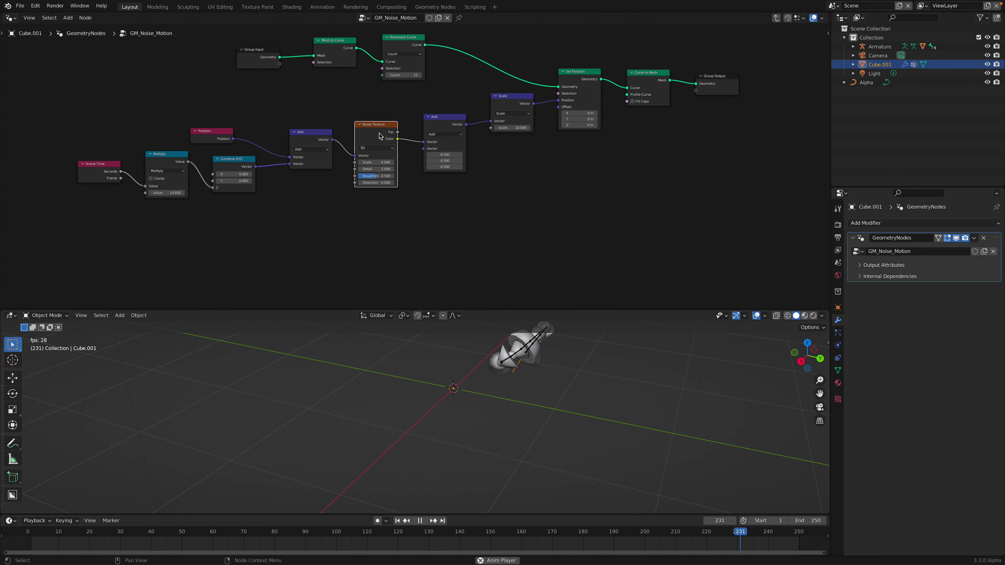
{"action": "left_click_drag", "start_coordinate": [376, 163], "coordinate": [373, 162]}
{"action": "key", "text": "space"}
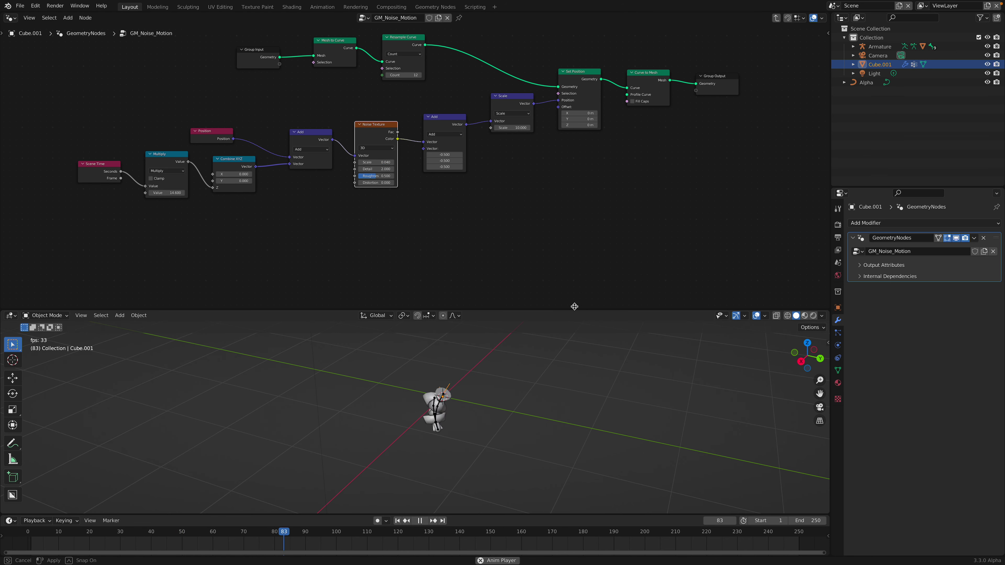
Enlarge the 3D viewport and make the Noise Texture 4D, with W 13.560 and Distortion 0.220, checking it in playback
{"action": "left_click_drag", "start_coordinate": [574, 310], "coordinate": [570, 262]}
{"action": "key", "text": "space"}
{"action": "scroll", "coordinate": [369, 111], "scroll_direction": "up", "scroll_amount": 1}
{"action": "left_click", "coordinate": [370, 106]}
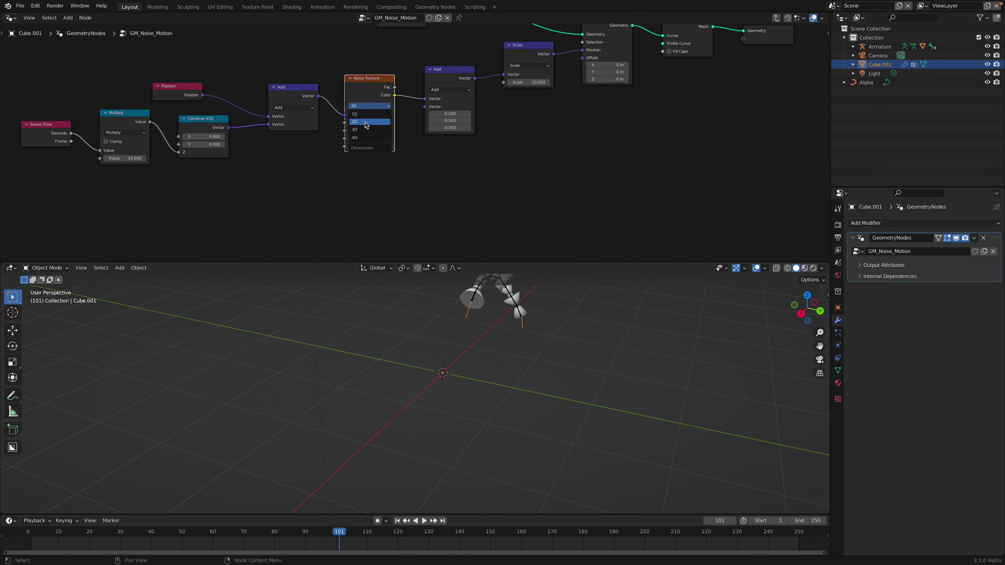
{"action": "left_click", "coordinate": [365, 138]}
{"action": "key", "text": "space"}
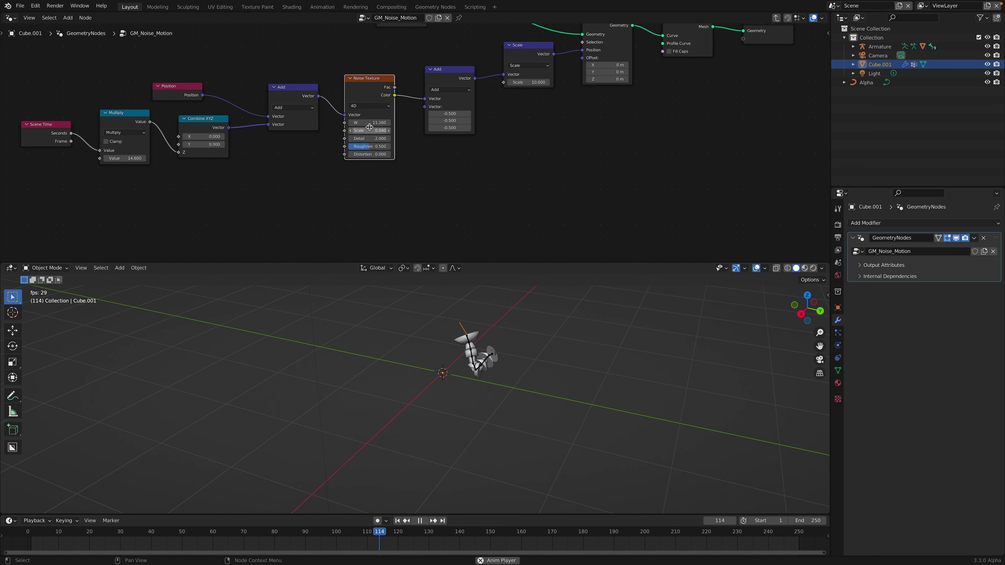
{"action": "left_click_drag", "start_coordinate": [370, 122], "coordinate": [362, 154]}
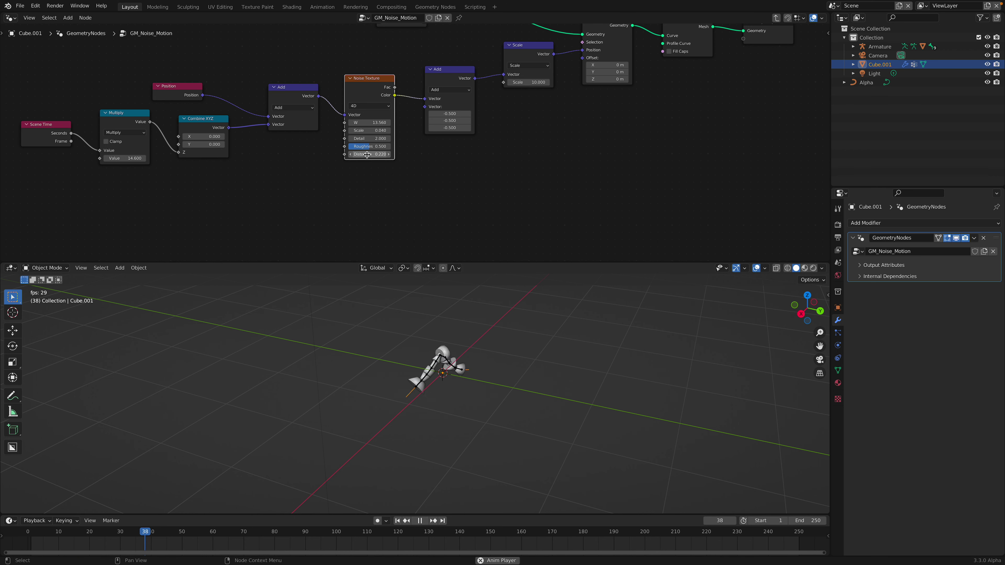
Set the Multiply node's value to 8.000 during playback and slightly reposition the Scene Time and Position nodes
{"action": "middle_click_drag", "start_coordinate": [251, 106], "coordinate": [293, 101]}
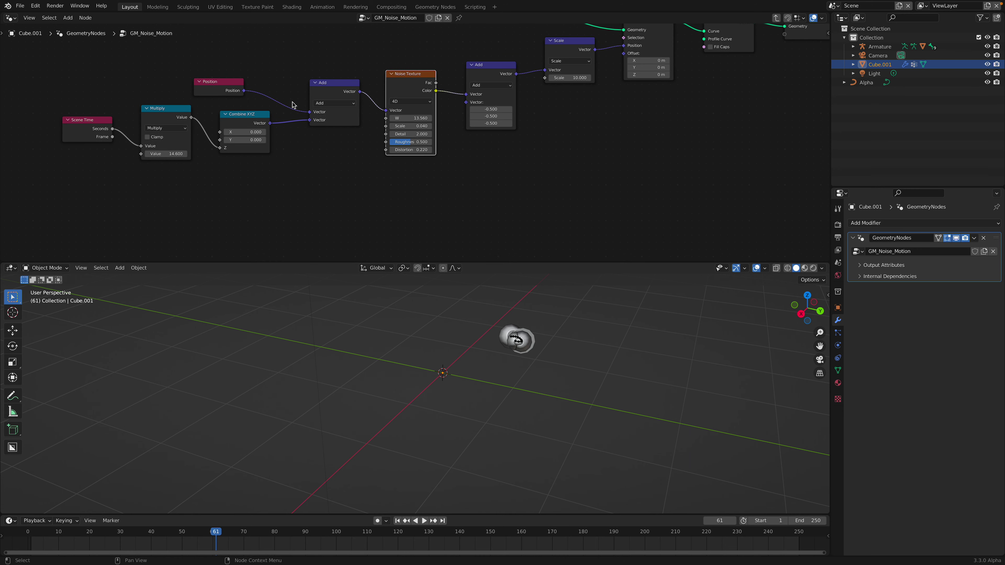
{"action": "left_click", "coordinate": [172, 152]}
{"action": "type", "text": "3"}
{"action": "key", "text": "Return"}
{"action": "key", "text": "space"}
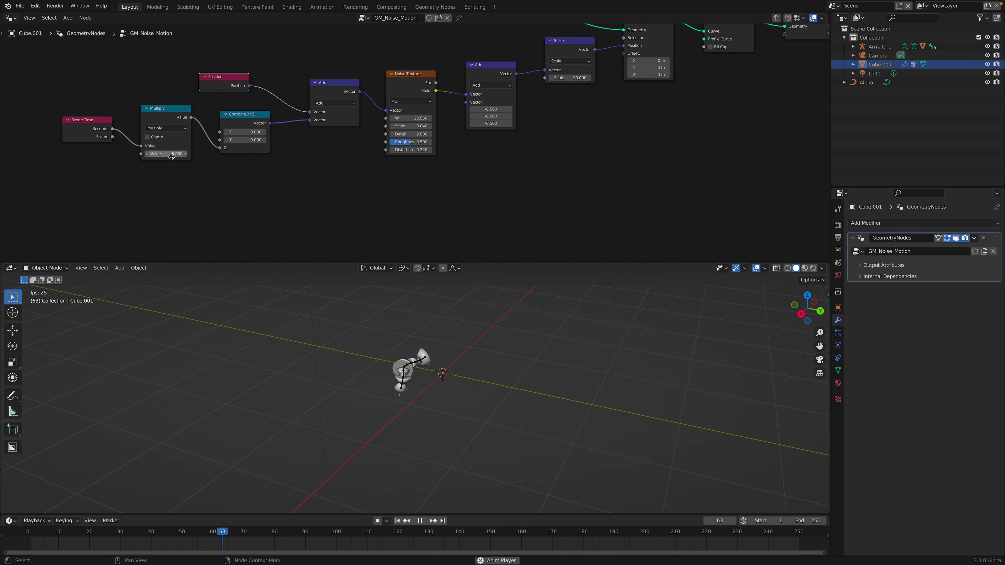
{"action": "left_click_drag", "start_coordinate": [172, 154], "coordinate": [186, 154]}
{"action": "left_click_drag", "start_coordinate": [99, 124], "coordinate": [104, 134]}
{"action": "middle_click_drag", "start_coordinate": [225, 83], "coordinate": [227, 132]}
{"action": "left_click", "coordinate": [238, 153]}
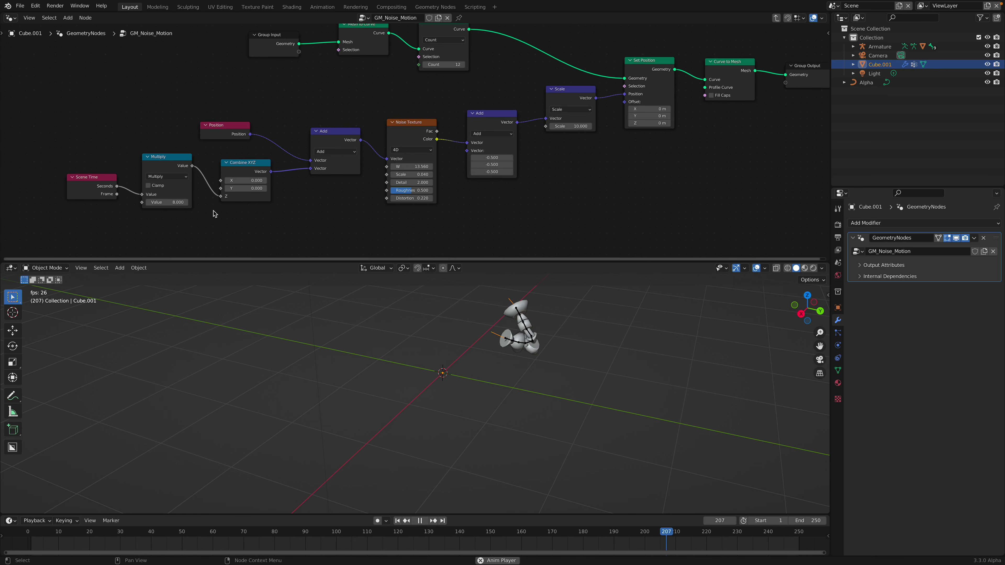
Examine the noise motion node tree from Scene Time to Group Output while playing the worm animation
{"action": "scroll", "coordinate": [273, 151], "scroll_direction": "up", "scroll_amount": 2}
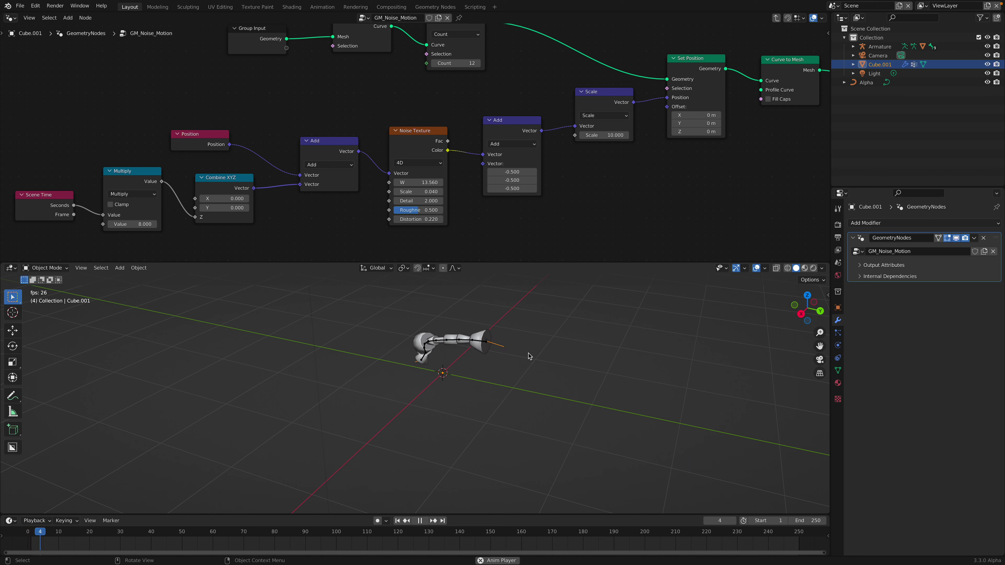
{"action": "scroll", "coordinate": [437, 140], "scroll_direction": "down", "scroll_amount": 2}
{"action": "middle_click_drag", "start_coordinate": [401, 144], "coordinate": [361, 161]}
{"action": "middle_click_drag", "start_coordinate": [366, 124], "coordinate": [270, 127]}
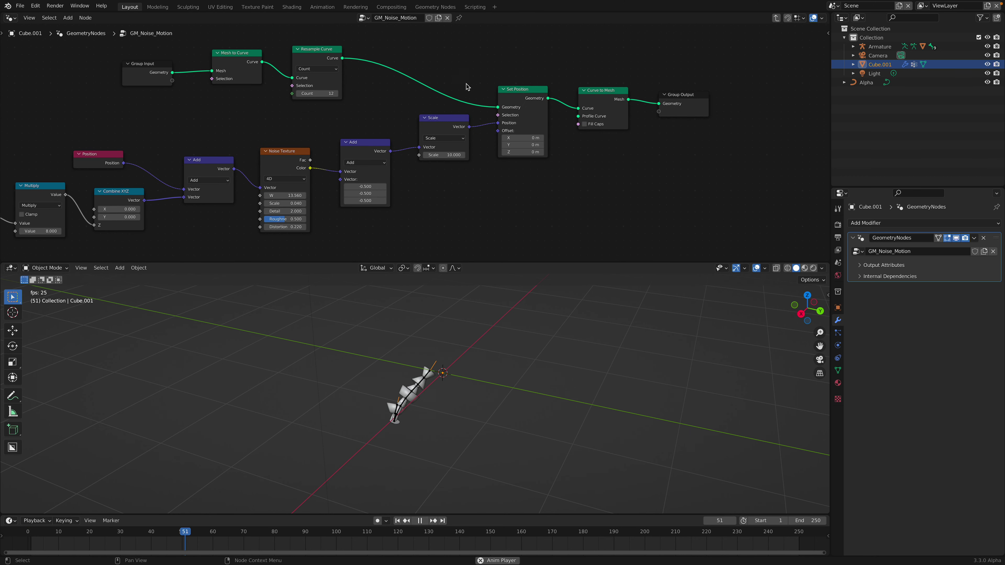
{"action": "middle_click_drag", "start_coordinate": [523, 348], "coordinate": [514, 349]}
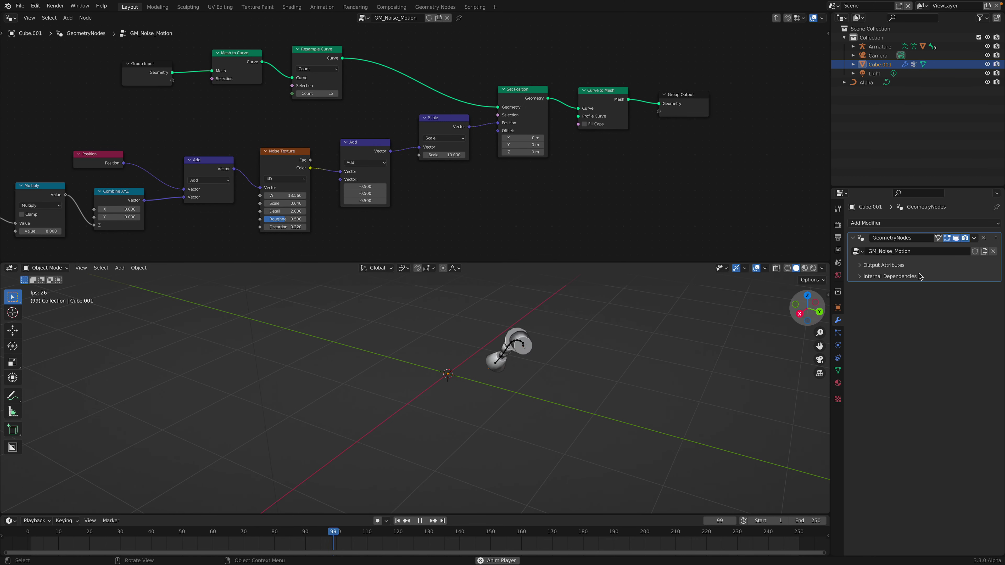
{"action": "key", "text": "space"}
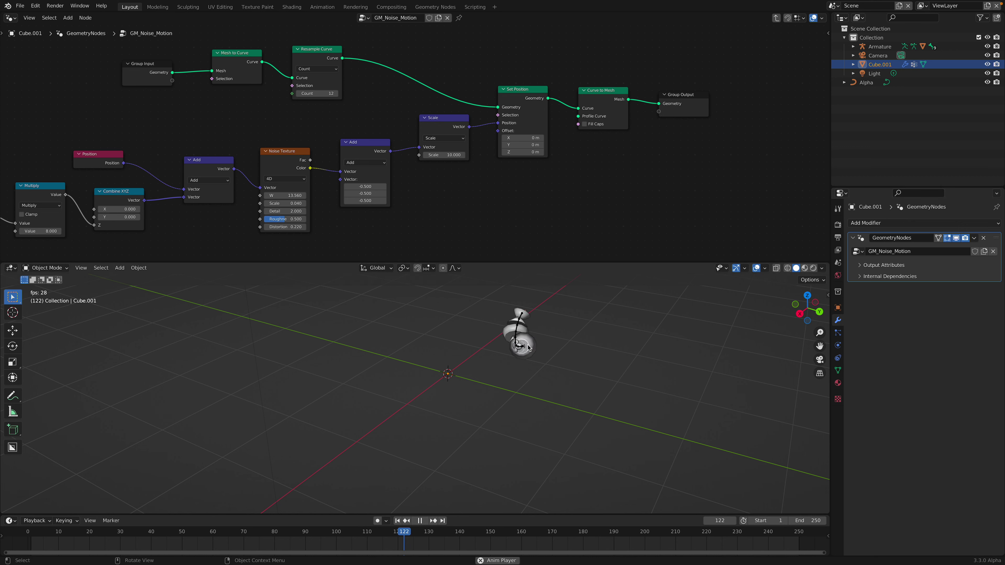
{"action": "key", "text": "space"}
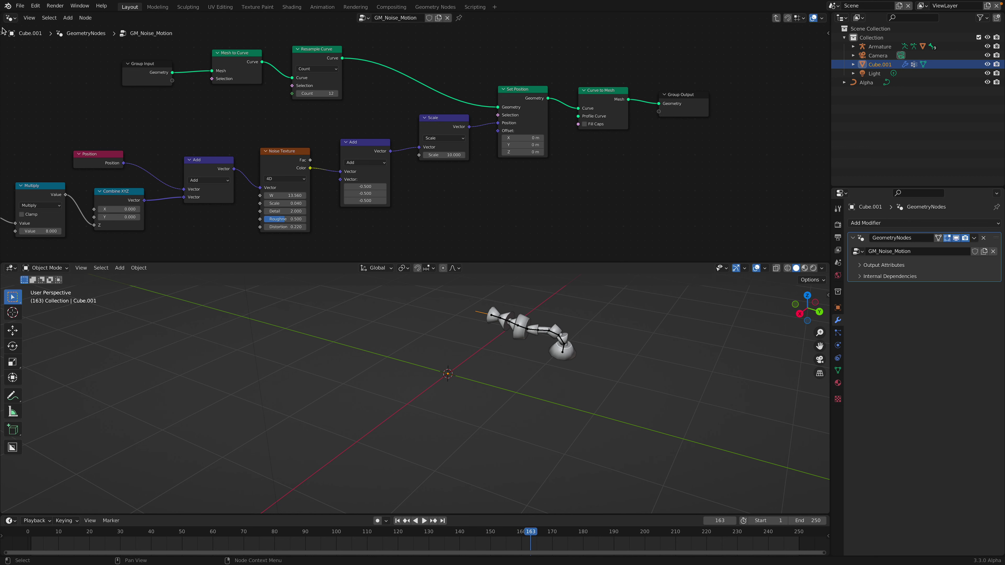
Switch the node editor to the Sverchok tree NodeTree and place Get Objects Data beside the Polyline Viewer node
{"action": "left_click", "coordinate": [10, 18]}
{"action": "left_click", "coordinate": [30, 74]}
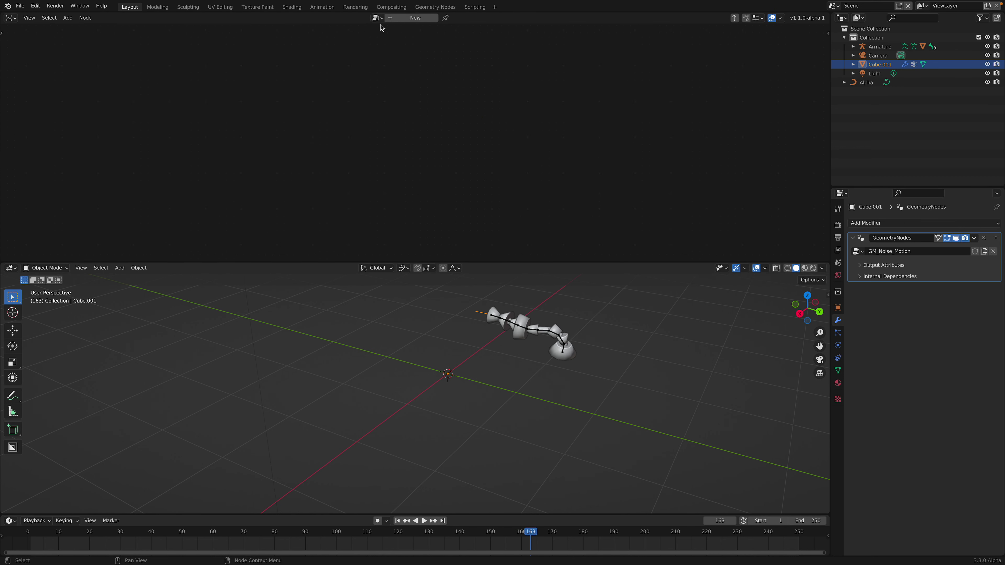
{"action": "left_click", "coordinate": [387, 32]}
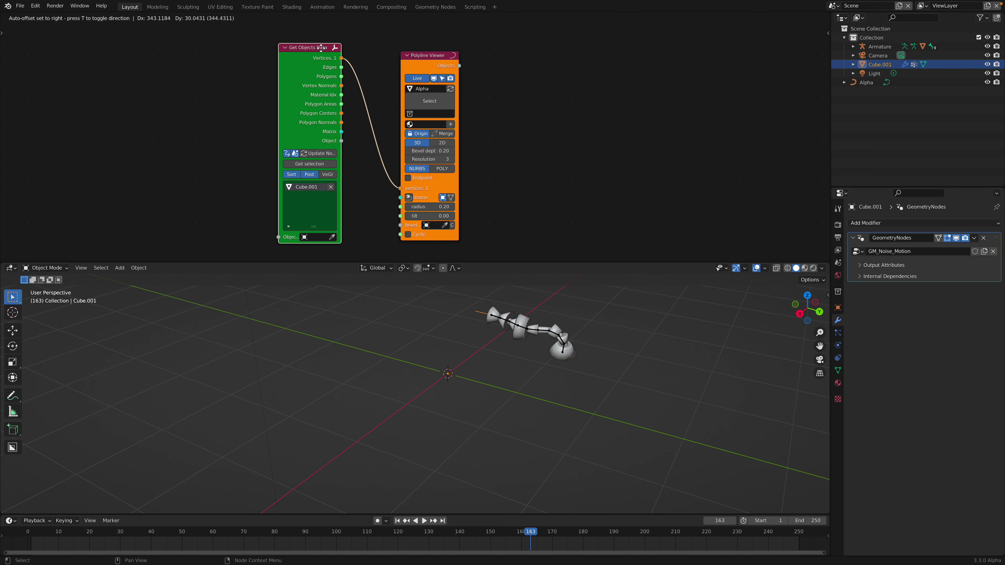
{"action": "scroll", "coordinate": [349, 165], "scroll_direction": "down", "scroll_amount": 1}
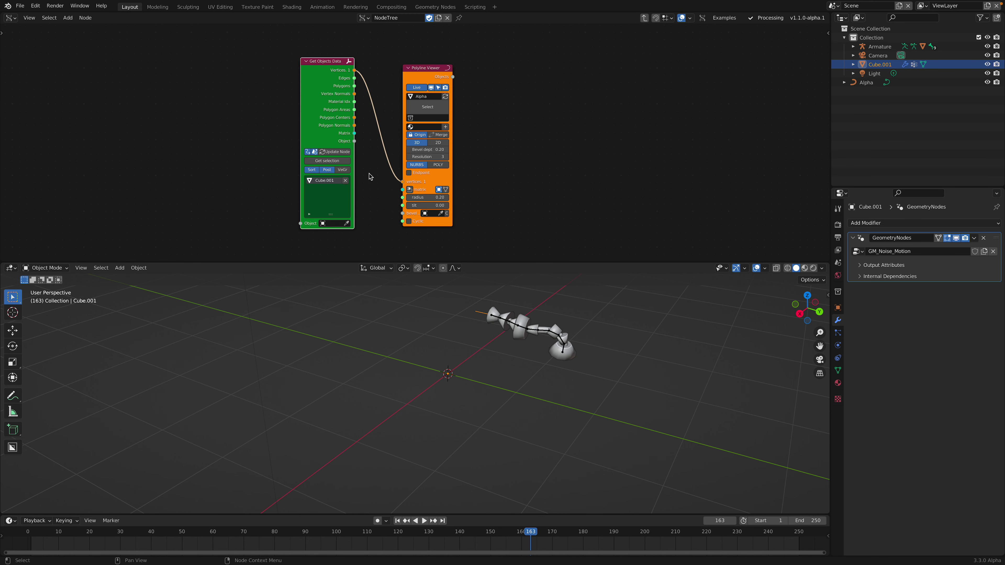
Set the Polyline Viewer's radius to 0.24 and play the animation to check the worm's thickness
{"action": "mouse_move", "coordinate": [425, 198]}
{"action": "left_mouse_down"}
{"action": "mouse_move", "coordinate": [445, 198]}
{"action": "mouse_move", "coordinate": [422, 198]}
{"action": "left_mouse_up"}
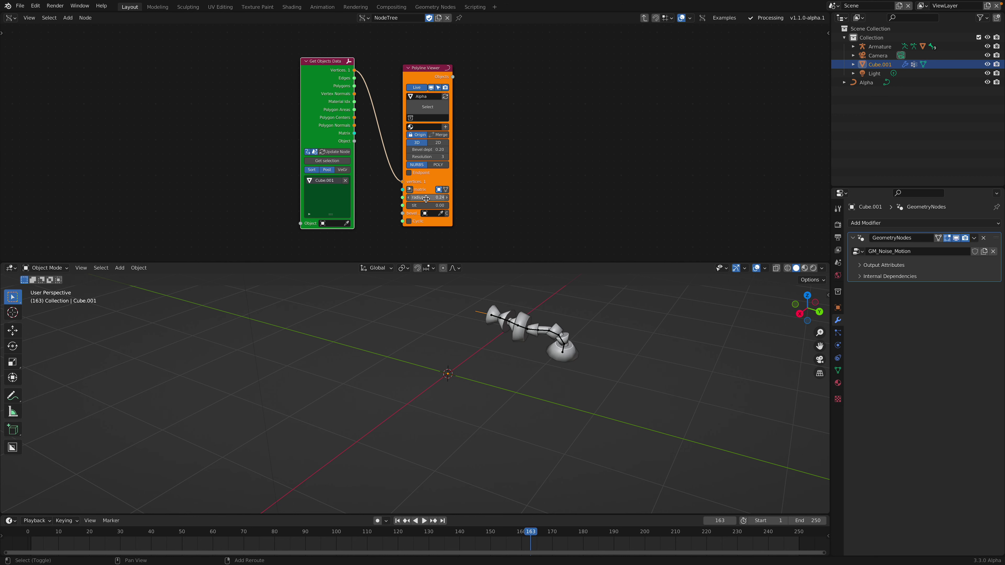
{"action": "key", "text": "space"}
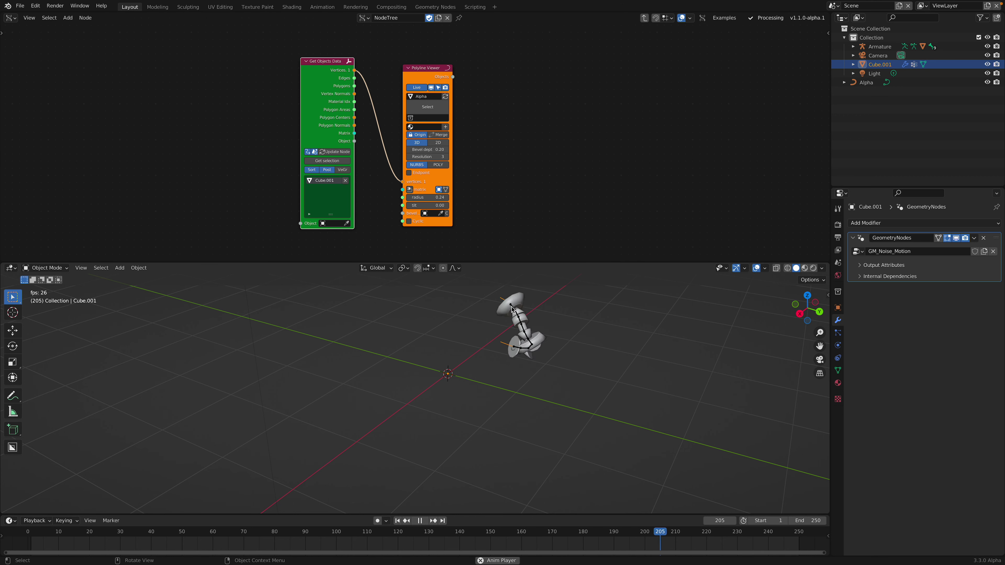
{"action": "middle_click_drag", "start_coordinate": [467, 188], "coordinate": [463, 183]}
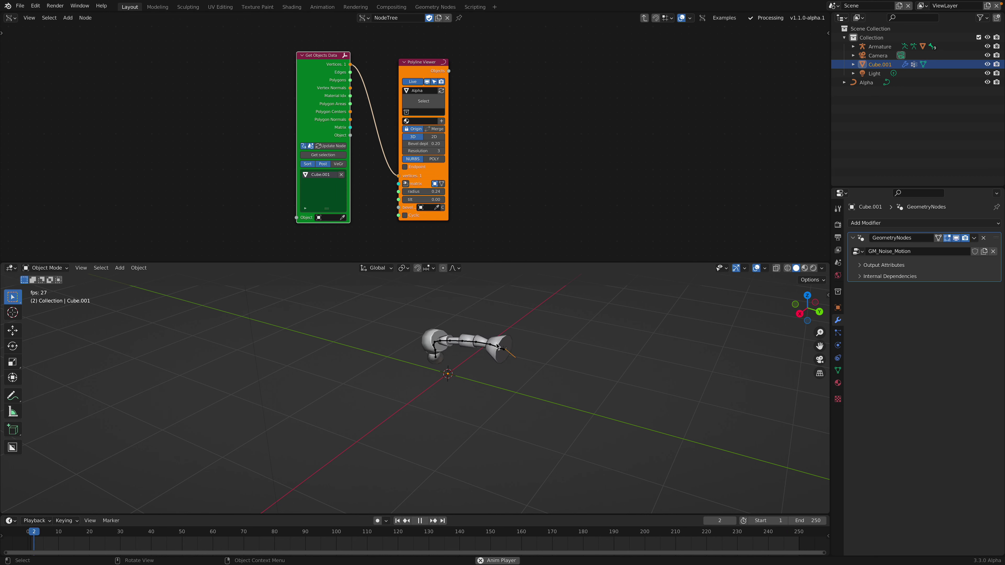
{"action": "key", "text": "space"}
Set the animation's end frame to 1000
{"action": "middle_click_drag", "start_coordinate": [377, 160], "coordinate": [368, 125]}
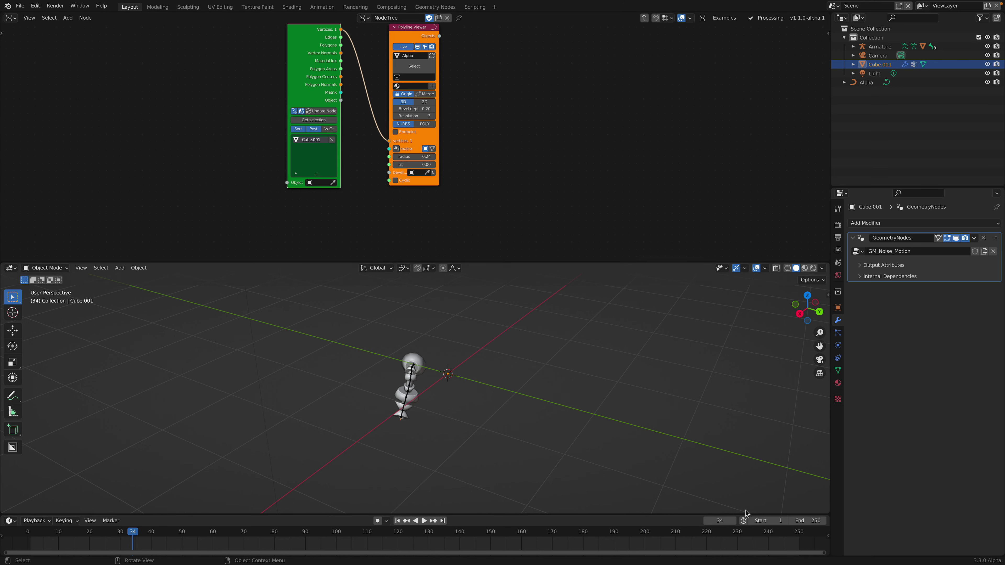
{"action": "left_click", "coordinate": [799, 512]}
{"action": "type", "text": "1000"}
{"action": "key", "text": "Return"}
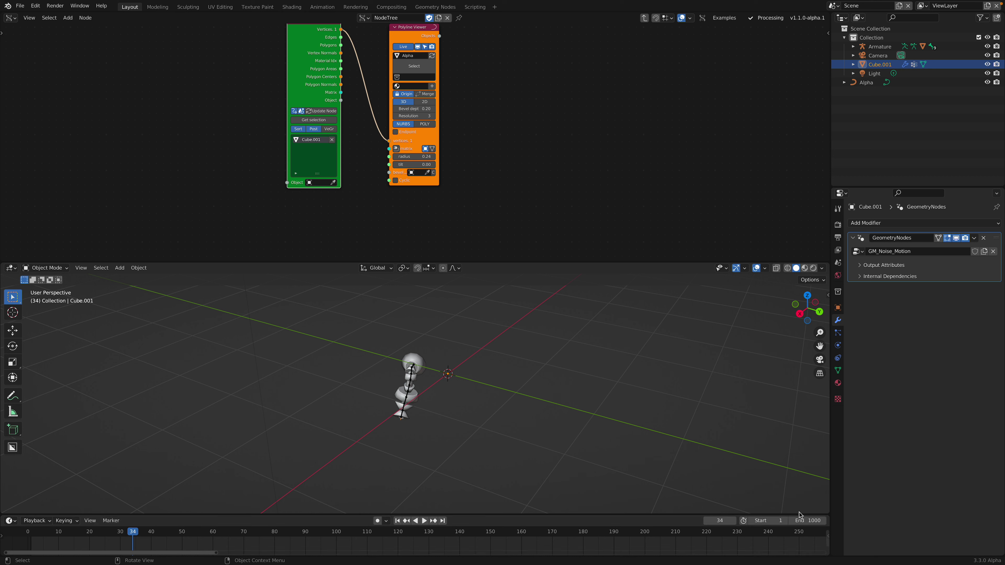
Add a Random node with Count 29 and Seed 0.08 and connect it to the Polyline Viewer's radius
{"action": "key", "text": "shift+a"}
{"action": "left_click", "coordinate": [239, 203]}
{"action": "type", "text": "random"}
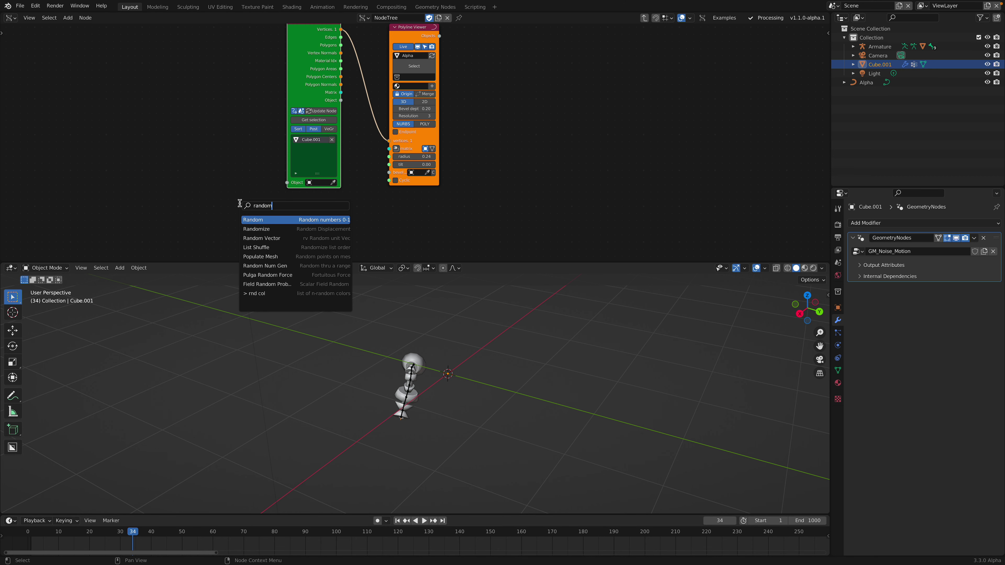
{"action": "key", "text": "Return"}
{"action": "left_click", "coordinate": [240, 206]}
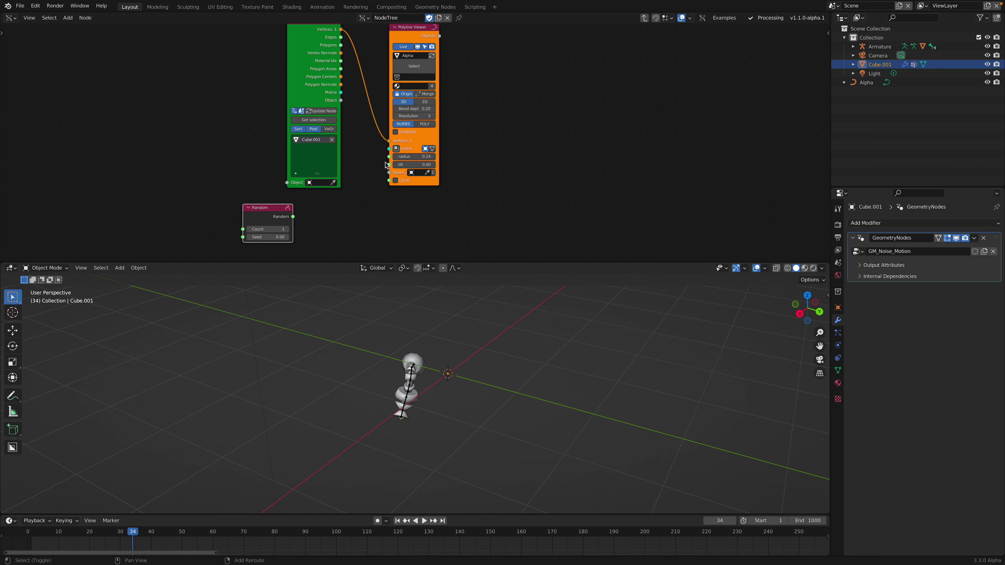
{"action": "left_click_drag", "start_coordinate": [388, 159], "coordinate": [389, 156]}
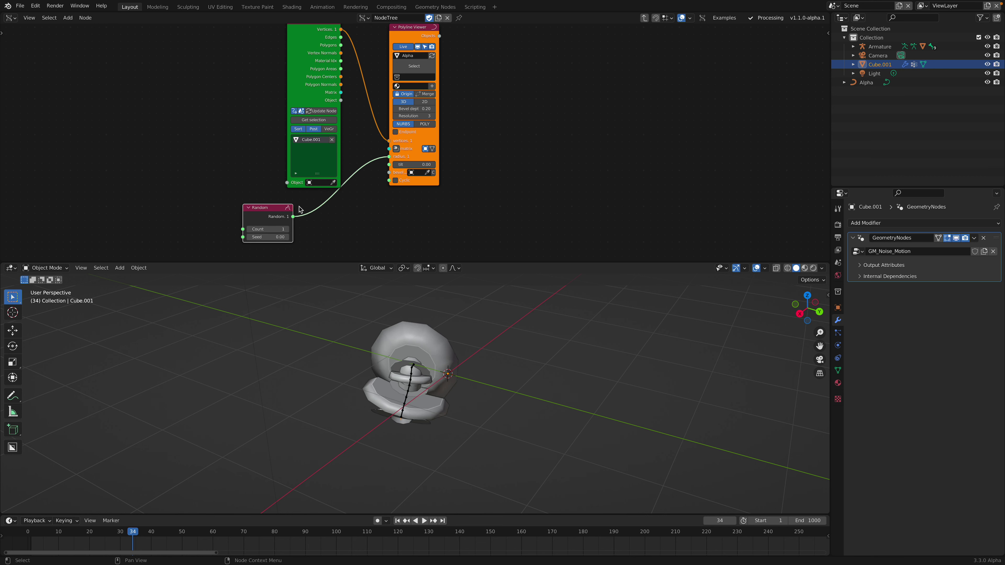
{"action": "left_click_drag", "start_coordinate": [269, 236], "coordinate": [315, 215]}
Add a Random Num Gen node to the tree and set it to Float output
{"action": "key", "text": "shift+a"}
{"action": "left_click", "coordinate": [367, 228]}
{"action": "type", "text": "random n"}
{"action": "key", "text": "Down"}
{"action": "key", "text": "Return"}
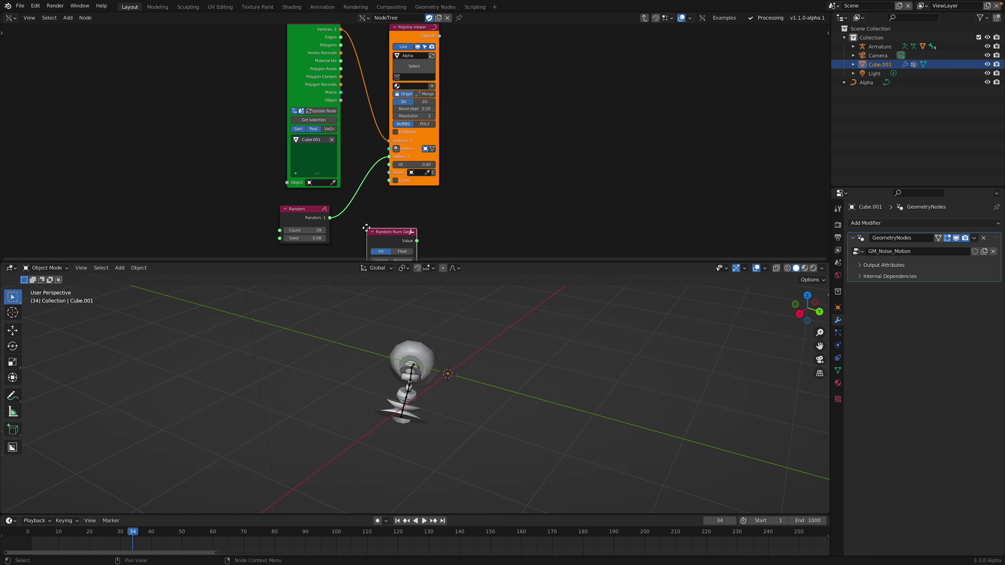
{"action": "left_click", "coordinate": [158, 184]}
{"action": "left_click", "coordinate": [198, 205]}
{"action": "middle_click_drag", "start_coordinate": [225, 195], "coordinate": [217, 177]}
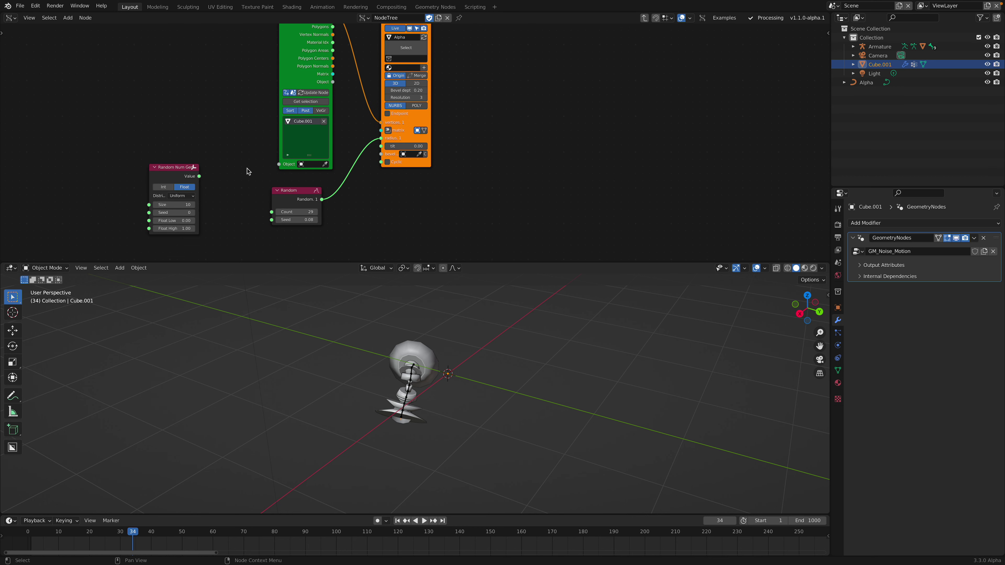
Connect Random Num Gen's Value to the Polyline Viewer's radius, replacing and deleting the Random node
{"action": "left_click_drag", "start_coordinate": [386, 140], "coordinate": [383, 138]}
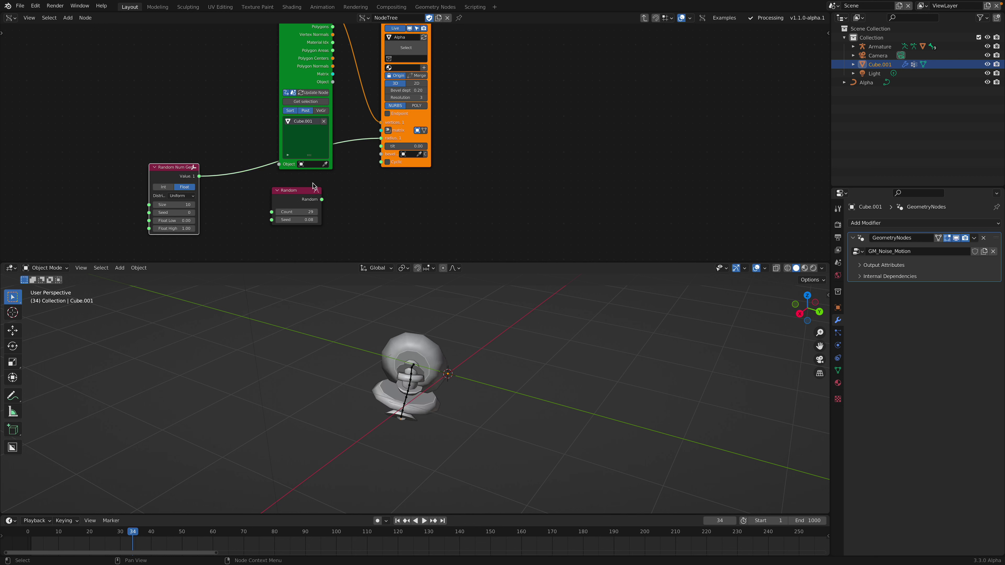
{"action": "left_click", "coordinate": [299, 194]}
{"action": "key", "text": "x"}
{"action": "left_click_drag", "start_coordinate": [180, 165], "coordinate": [321, 168]}
Set Random Num Gen to Size 19, Seed 162, Float Low 0.16 and Float High 0.35 while checking the worm
{"action": "scroll", "coordinate": [310, 203], "scroll_direction": "up", "scroll_amount": 1}
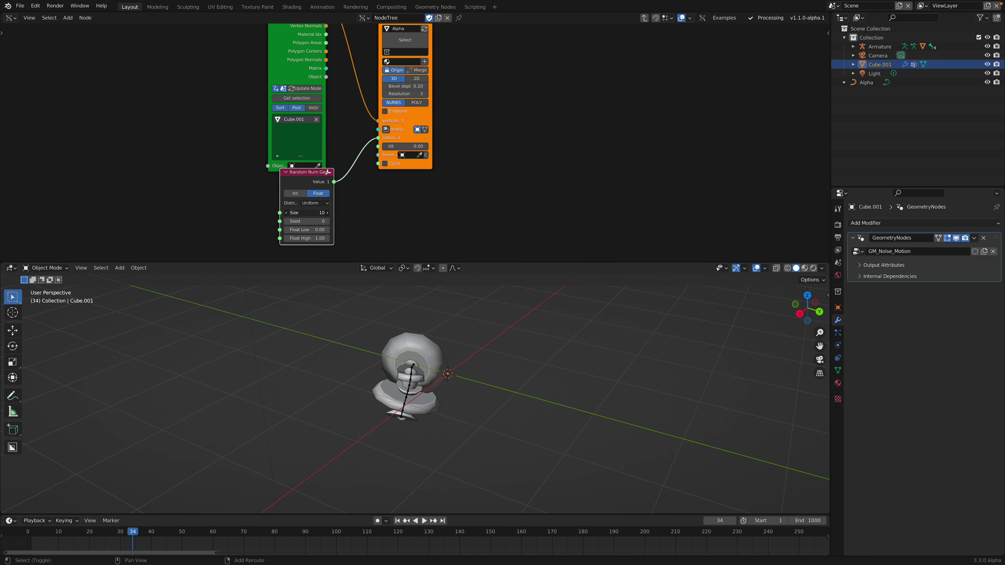
{"action": "key", "text": "Return"}
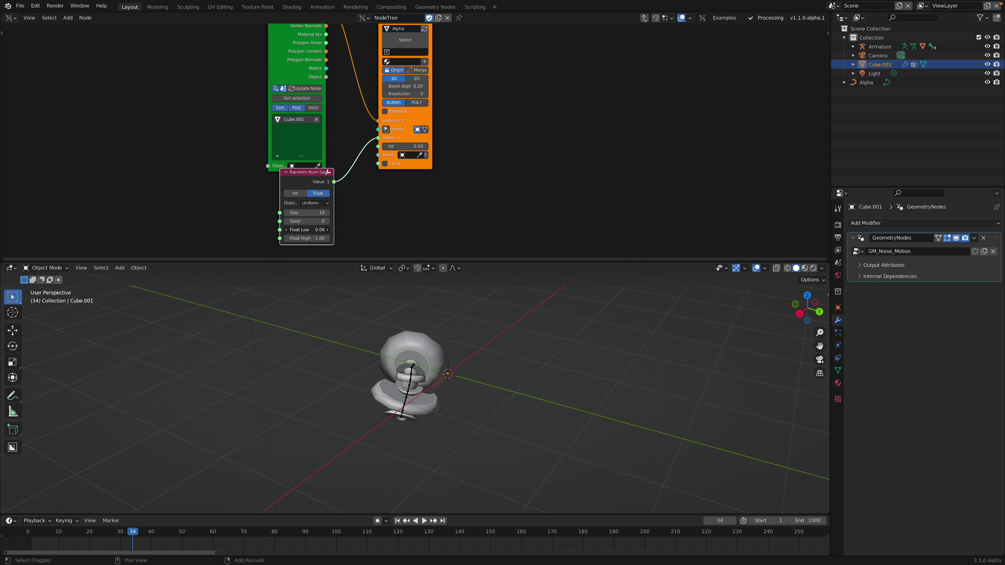
{"action": "mouse_move", "coordinate": [308, 239]}
{"action": "left_mouse_down"}
{"action": "mouse_move", "coordinate": [282, 239]}
{"action": "mouse_move", "coordinate": [302, 236]}
{"action": "left_mouse_up"}
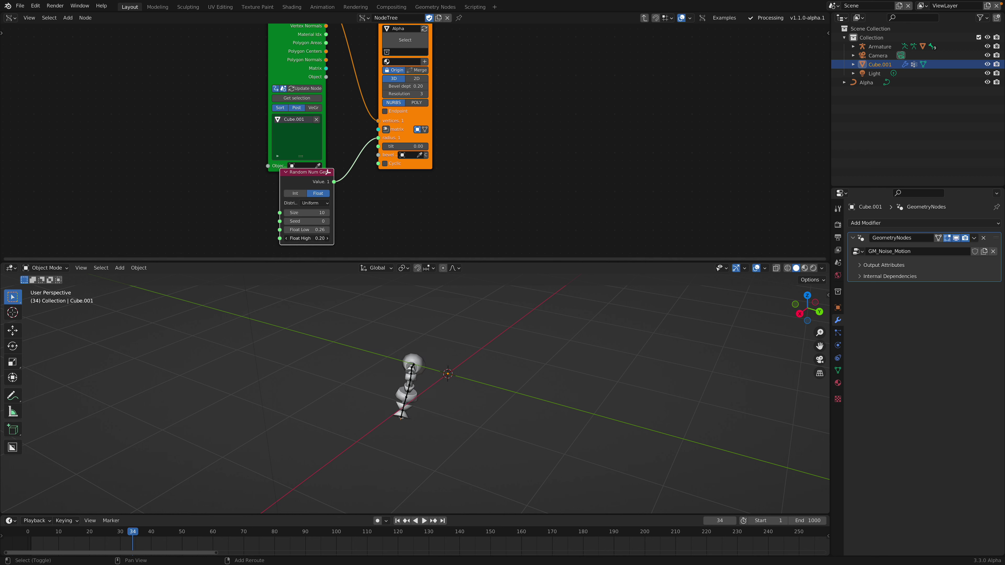
{"action": "middle_click_drag", "start_coordinate": [422, 397], "coordinate": [494, 416]}
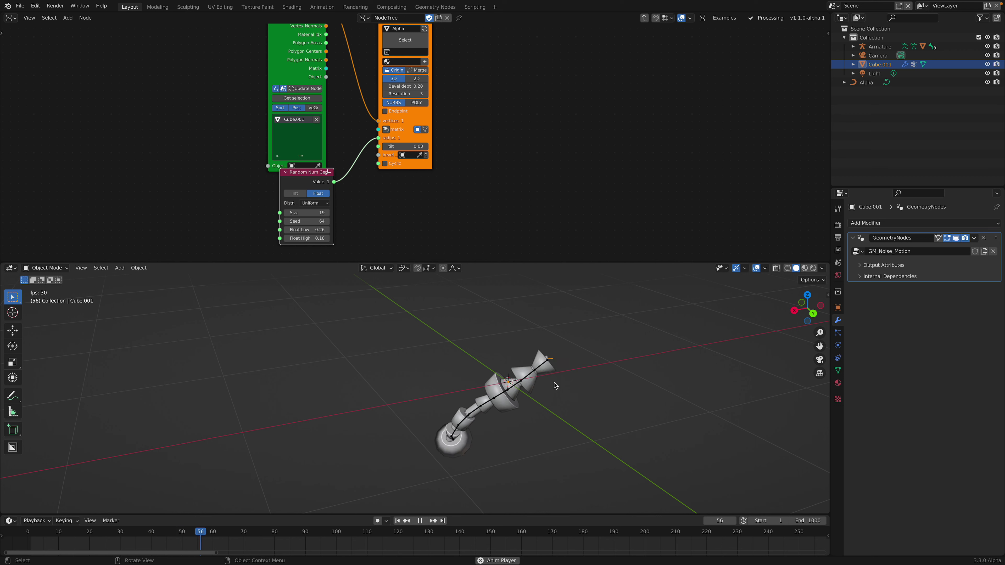
{"action": "left_click_drag", "start_coordinate": [306, 220], "coordinate": [322, 238]}
{"action": "left_click", "coordinate": [566, 366]}
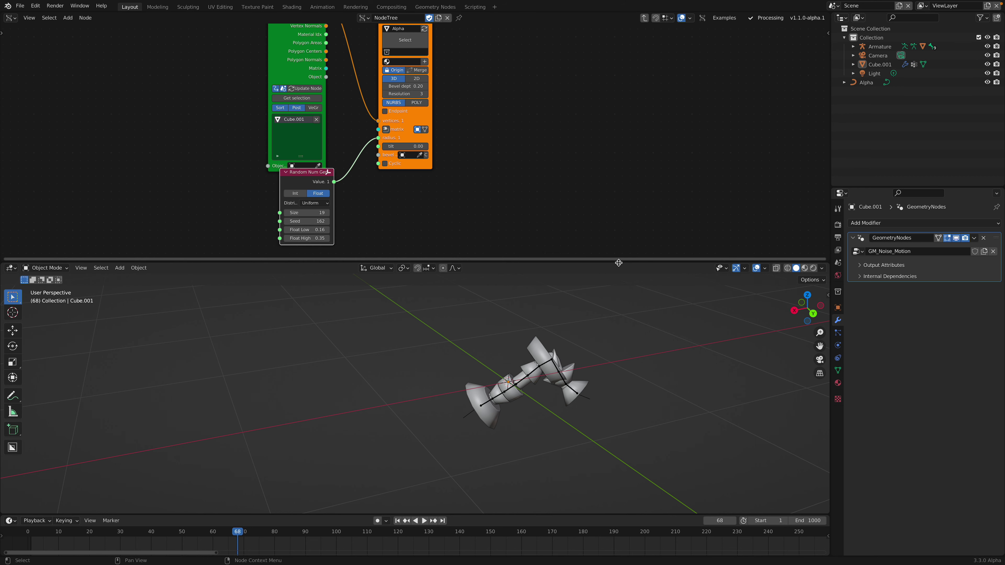
Enlarge the 3D viewport and play the animation to review how the worm with random radii moves from several angles
{"action": "key", "text": "space"}
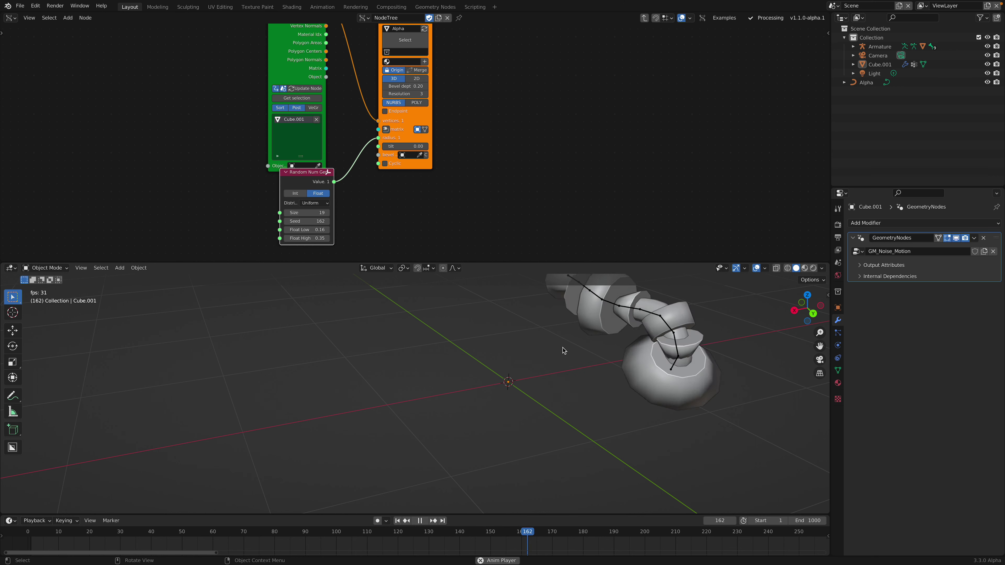
{"action": "key", "text": "space"}
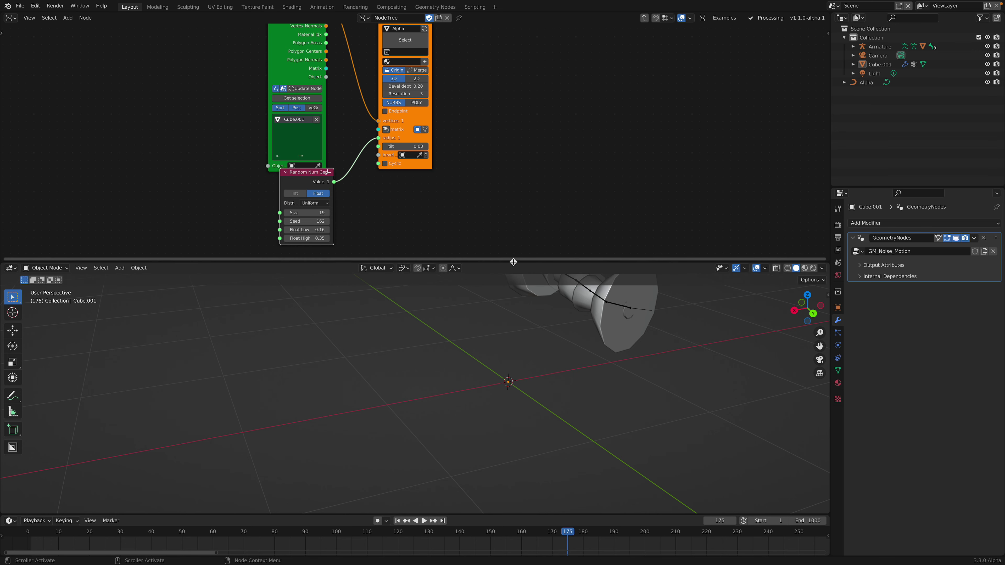
{"action": "left_click_drag", "start_coordinate": [514, 262], "coordinate": [513, 167]}
{"action": "scroll", "coordinate": [447, 126], "scroll_direction": "down", "scroll_amount": 2}
{"action": "scroll", "coordinate": [542, 271], "scroll_direction": "down", "scroll_amount": 5}
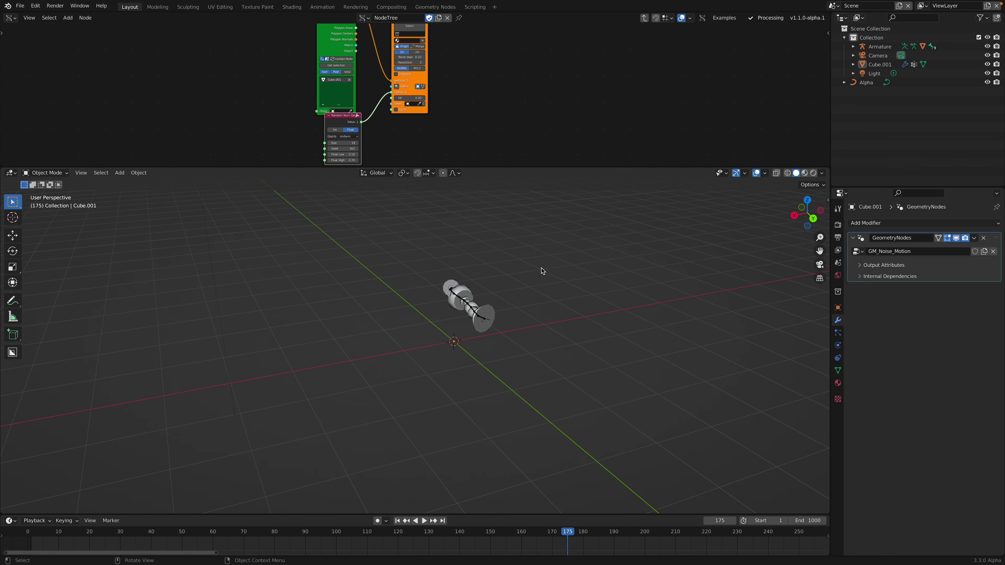
{"action": "key", "text": "space"}
{"action": "scroll", "coordinate": [538, 272], "scroll_direction": "up", "scroll_amount": 5}
{"action": "middle_click_drag", "start_coordinate": [521, 288], "coordinate": [463, 326]}
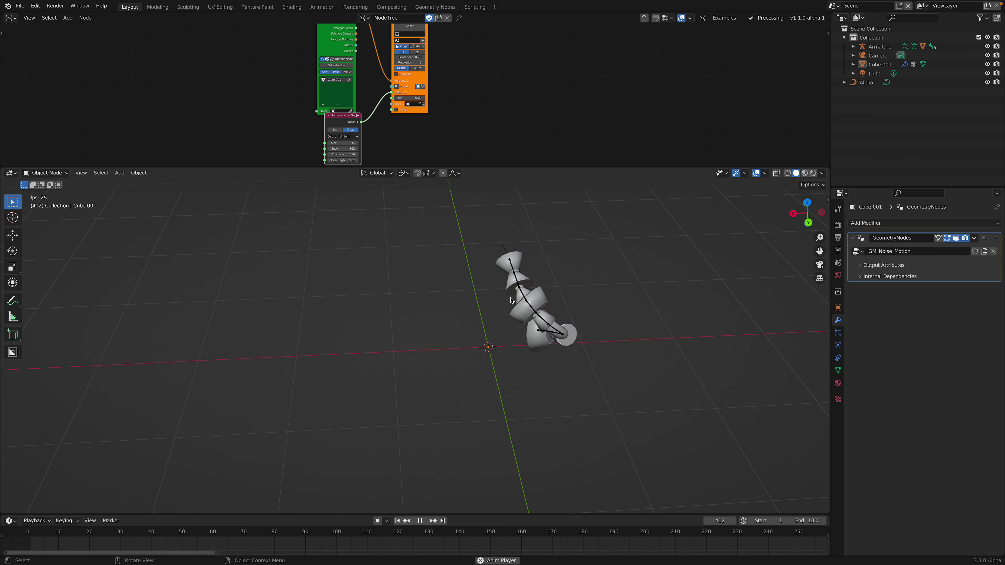
{"action": "key", "text": "space"}
{"action": "middle_click_drag", "start_coordinate": [511, 299], "coordinate": [466, 298]}
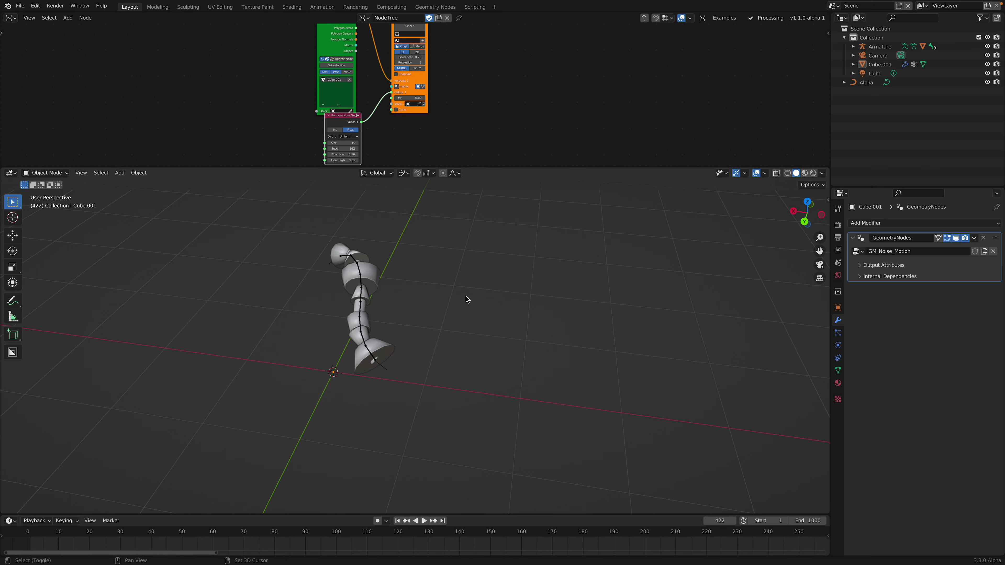
Add a mesh cube and move it along the X axis so it stands clear of the worm
{"action": "key", "text": "shift+a"}
{"action": "left_click", "coordinate": [523, 307]}
{"action": "middle_click_drag", "start_coordinate": [437, 333], "coordinate": [449, 330]}
{"action": "scroll", "coordinate": [448, 330], "scroll_direction": "down", "scroll_amount": 1}
{"action": "key", "text": "g"}
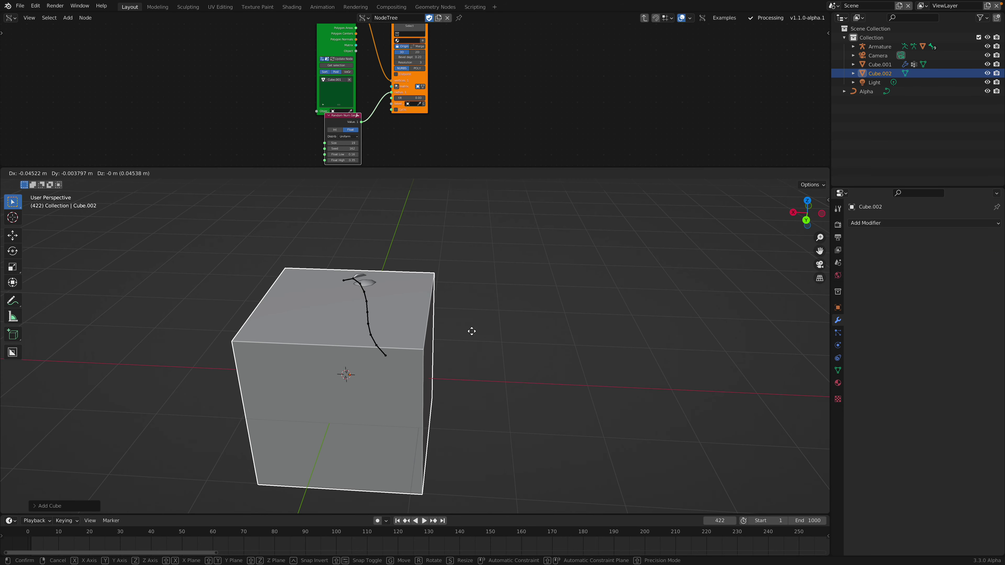
{"action": "key", "text": "x"}
{"action": "left_click", "coordinate": [679, 337]}
{"action": "scroll", "coordinate": [590, 329], "scroll_direction": "down", "scroll_amount": 3}
{"action": "key", "text": "Tab"}
{"action": "middle_click_drag", "start_coordinate": [568, 323], "coordinate": [526, 330]}
{"action": "right_click", "coordinate": [527, 331]}
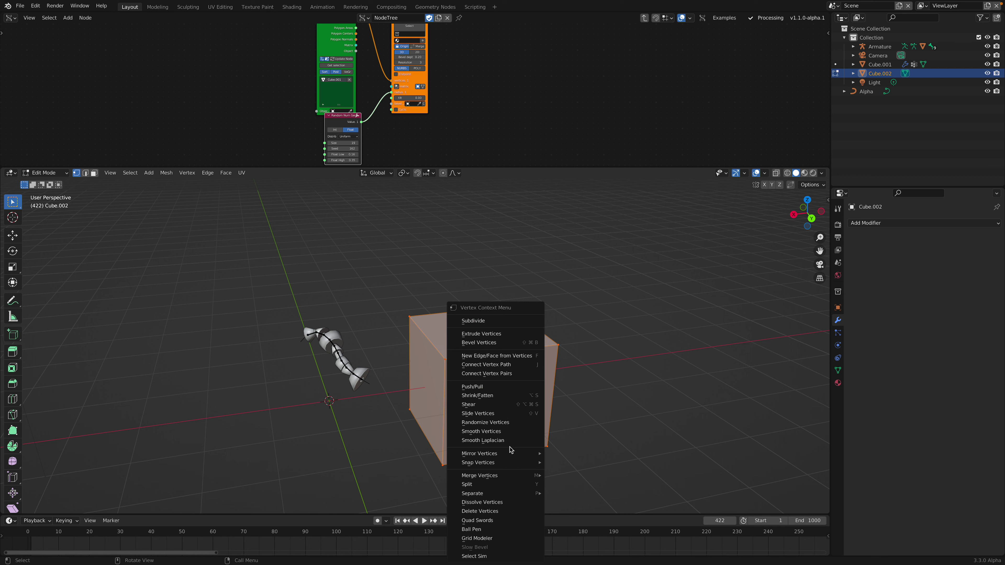
{"action": "mouse_move", "coordinate": [517, 478]}
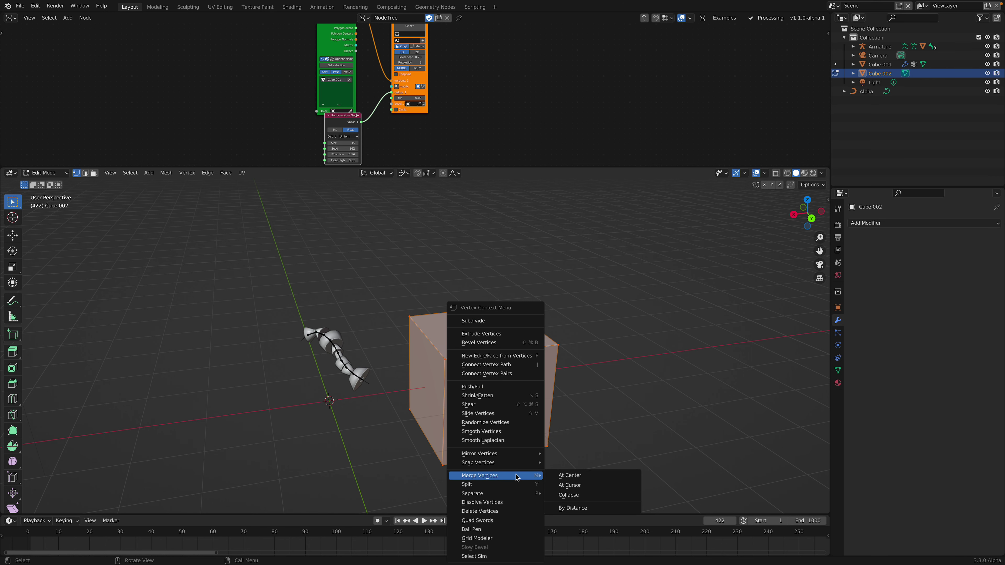
{"action": "key", "text": "Tab"}
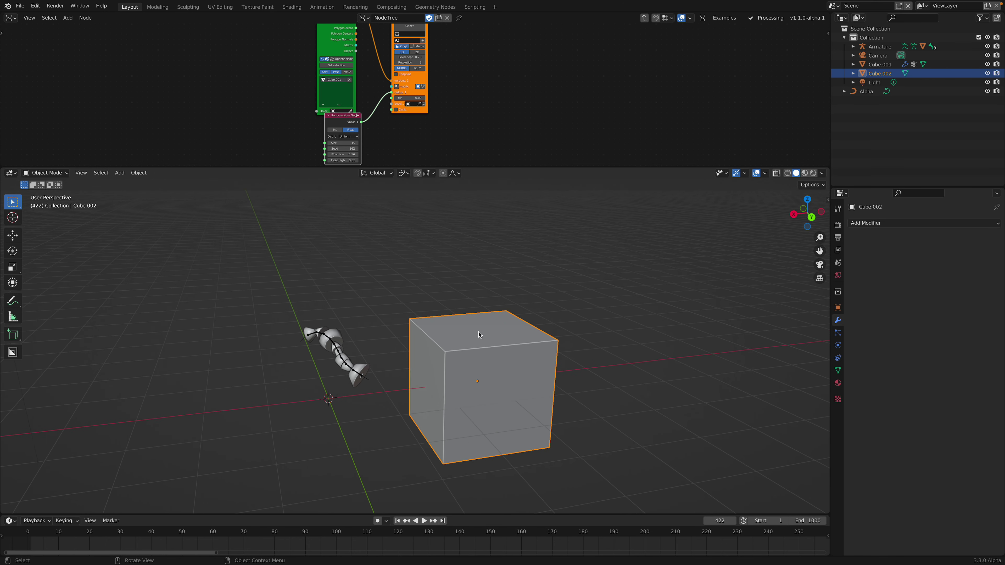
{"action": "middle_click_drag", "start_coordinate": [478, 331], "coordinate": [480, 321]}
{"action": "key", "text": "g"}
{"action": "right_click", "coordinate": [531, 322]}
Enter Edit Mode on the cube and merge all its vertices At Center into a single point
{"action": "key", "text": "Tab"}
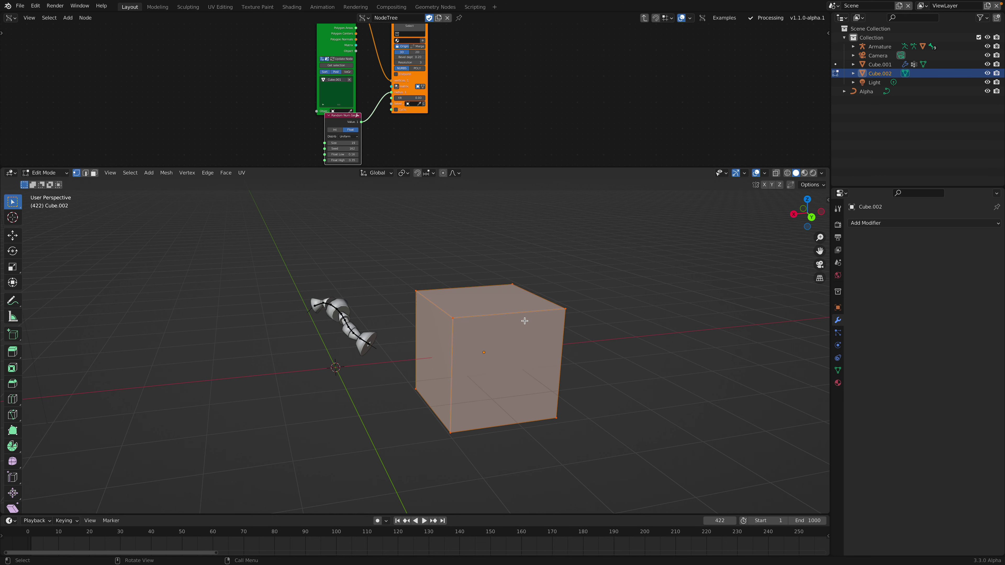
{"action": "right_click", "coordinate": [526, 324]}
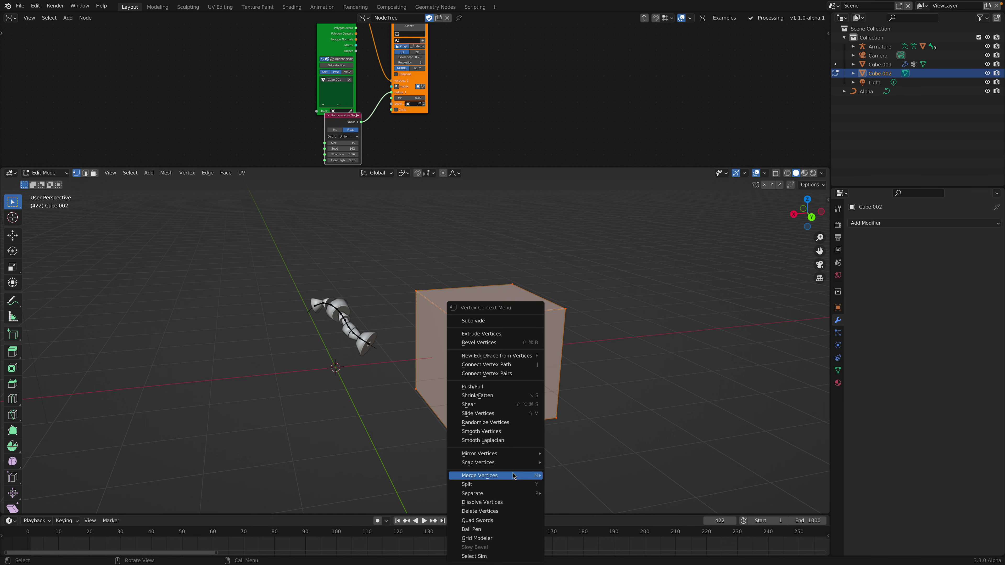
{"action": "mouse_move", "coordinate": [517, 477]}
{"action": "left_click", "coordinate": [567, 478]}
Extrude the merged vertex upward five times to form a vertical chain of edges, and return to Object Mode
{"action": "middle_click_drag", "start_coordinate": [515, 394], "coordinate": [509, 424], "text": "shift"}
{"action": "key", "text": "e"}
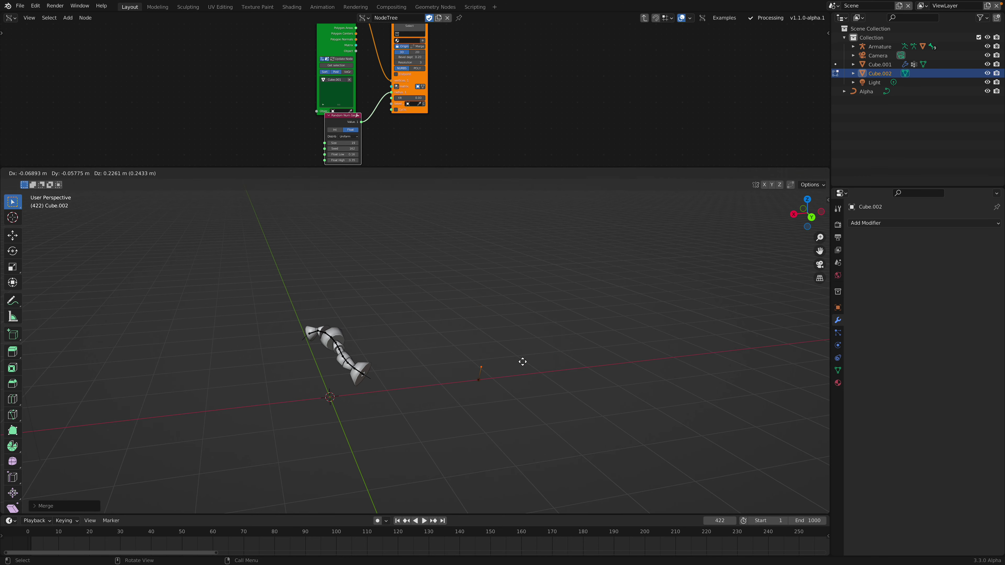
{"action": "left_click", "coordinate": [521, 343]}
{"action": "key", "text": "e"}
{"action": "left_click", "coordinate": [522, 299]}
{"action": "middle_click_drag", "start_coordinate": [529, 316], "coordinate": [520, 341], "text": "shift"}
{"action": "key", "text": "e"}
{"action": "key", "text": "z"}
{"action": "left_click", "coordinate": [526, 292]}
{"action": "key", "text": "e"}
{"action": "key", "text": "z"}
{"action": "left_click", "coordinate": [525, 260]}
{"action": "middle_click_drag", "start_coordinate": [527, 265], "coordinate": [523, 234]}
{"action": "key", "text": "e"}
{"action": "left_click", "coordinate": [523, 228]}
{"action": "key", "text": "Tab"}
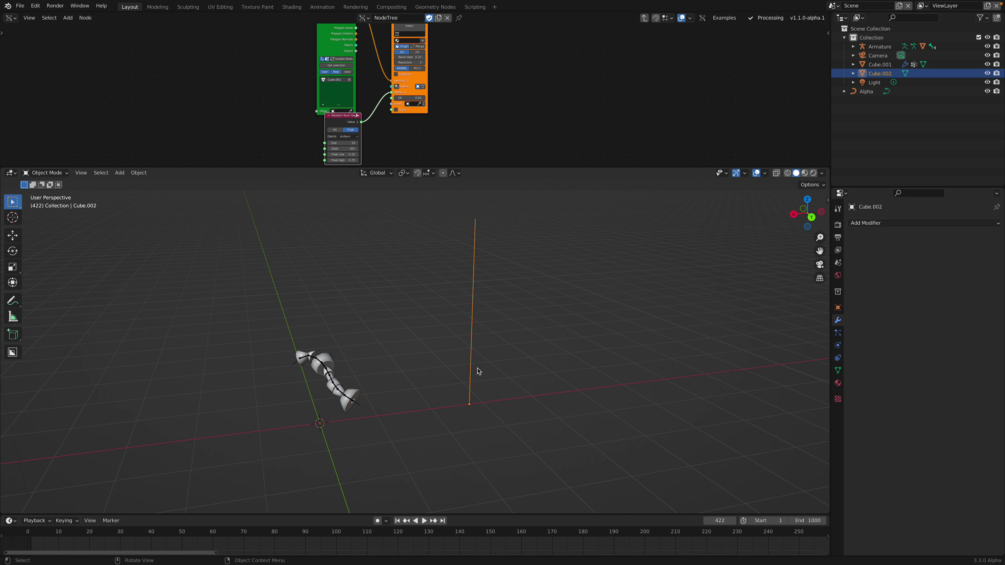
Add a Skin modifier to the edge chain and create an armature from it
{"action": "left_click", "coordinate": [880, 224]}
{"action": "left_click", "coordinate": [826, 367]}
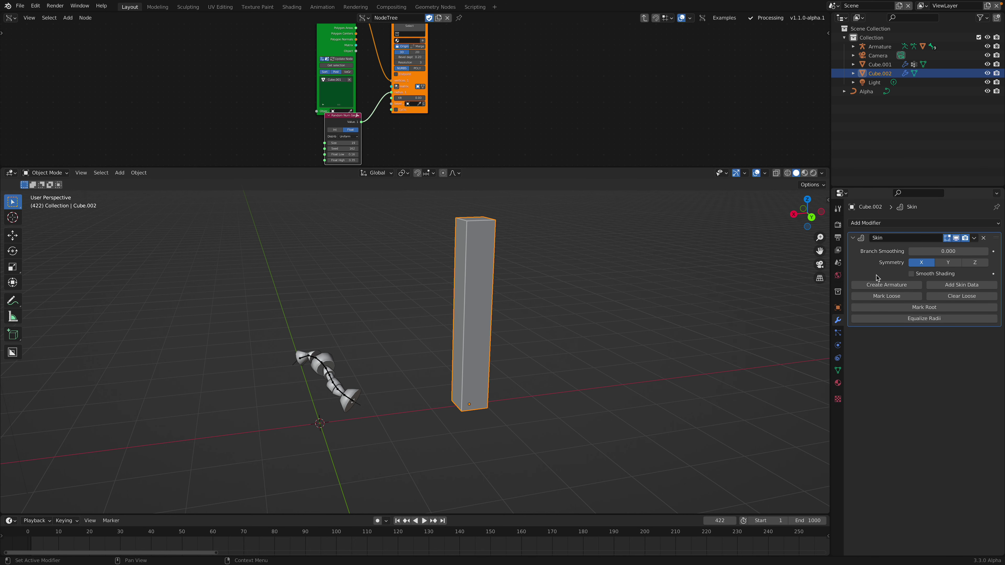
{"action": "left_click", "coordinate": [884, 289]}
{"action": "middle_click_drag", "start_coordinate": [530, 312], "coordinate": [469, 272]}
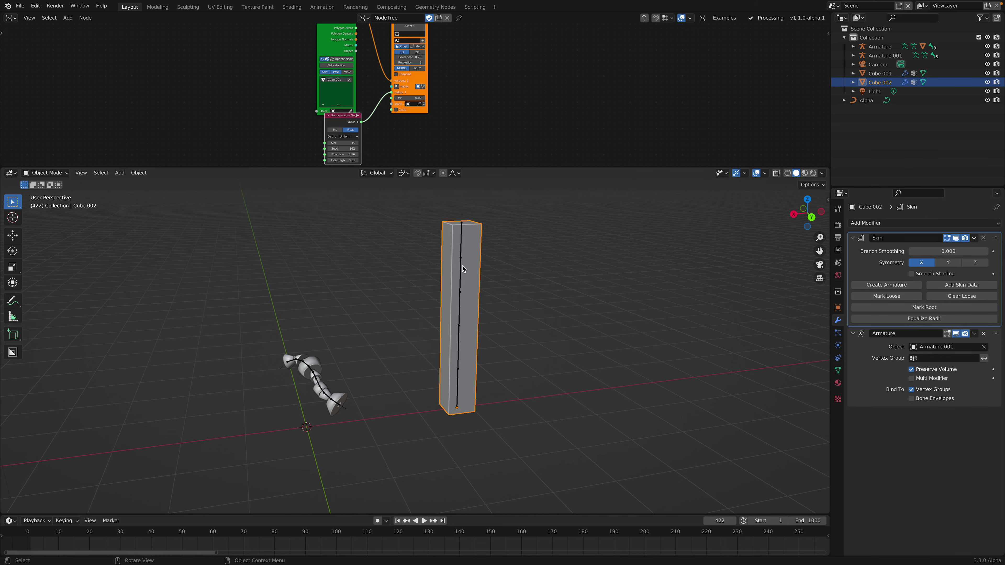
Put the new armature in Pose Mode and rotate its second bone from the top and its middle bone to bend the column
{"action": "left_click", "coordinate": [464, 269]}
{"action": "left_click", "coordinate": [45, 173]}
{"action": "left_click", "coordinate": [43, 203]}
{"action": "left_click", "coordinate": [461, 277]}
{"action": "key", "text": "r"}
{"action": "left_click", "coordinate": [475, 317]}
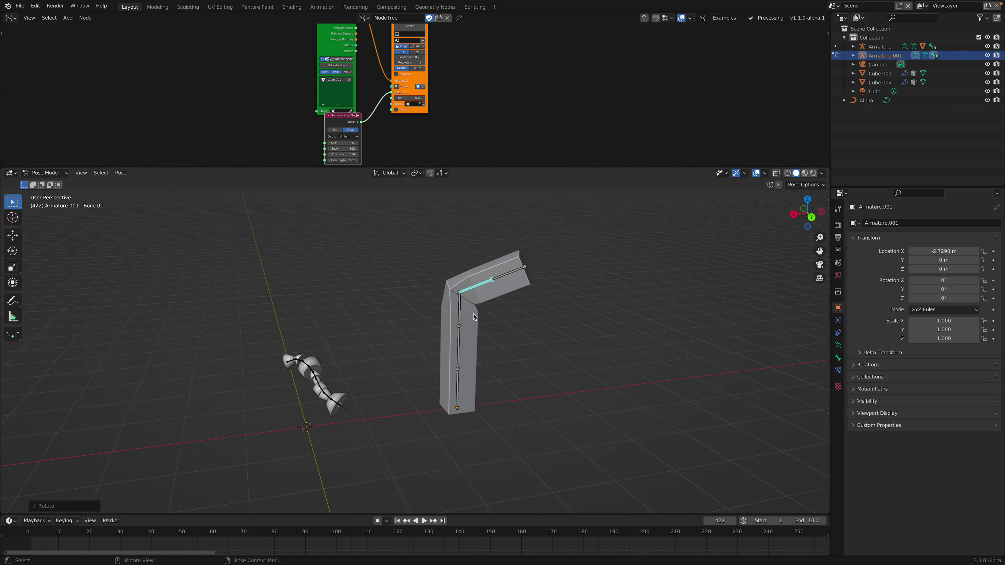
{"action": "left_click", "coordinate": [457, 326]}
{"action": "key", "text": "r"}
{"action": "left_click", "coordinate": [468, 324]}
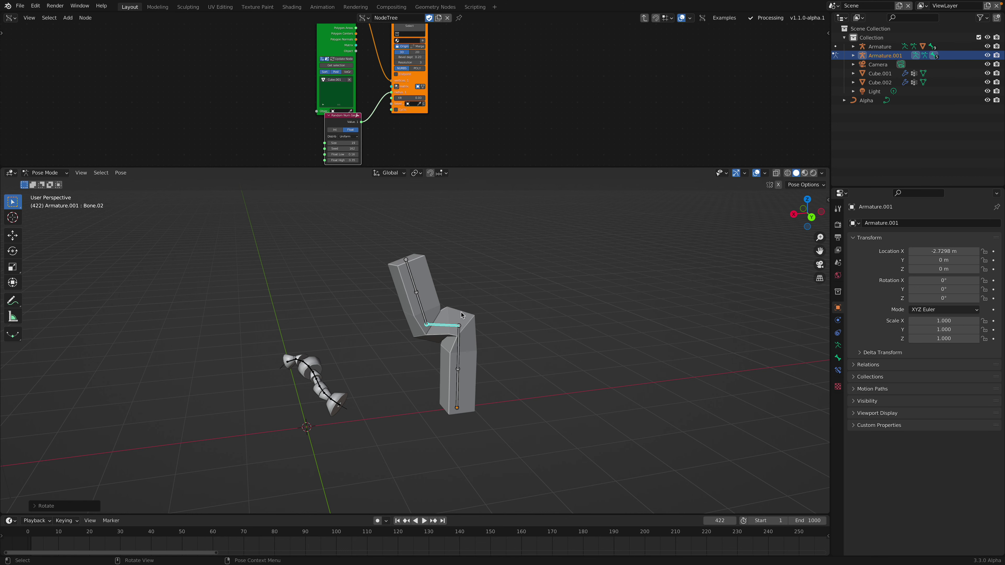
Rotate the top bone and the two lowest bones into a zigzag pose, return to Object Mode and select the skinned mesh
{"action": "left_click", "coordinate": [410, 279]}
{"action": "key", "text": "r"}
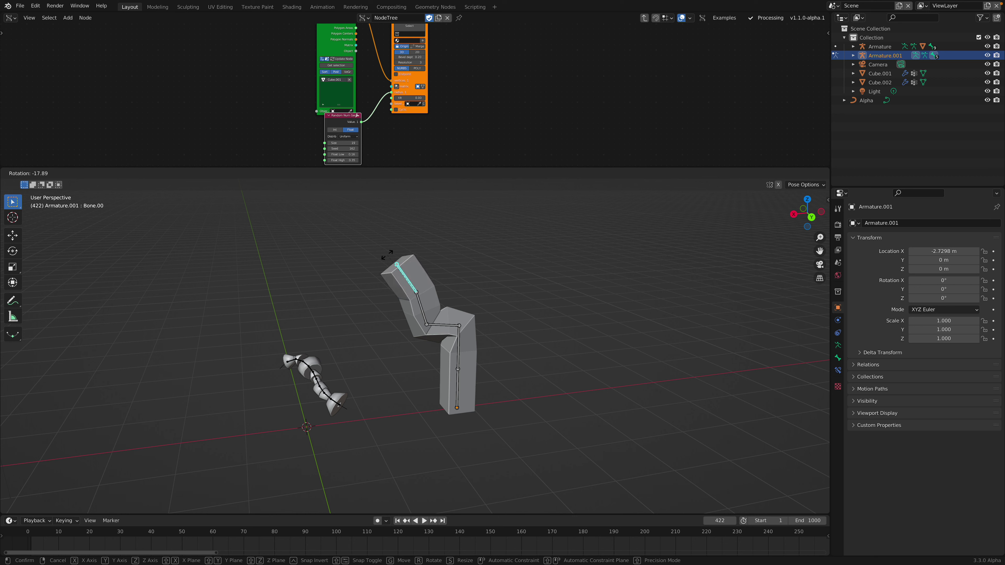
{"action": "left_click", "coordinate": [449, 325]}
{"action": "left_click", "coordinate": [460, 343]}
{"action": "key", "text": "r"}
{"action": "left_click", "coordinate": [490, 351]}
{"action": "left_click", "coordinate": [459, 387]}
{"action": "key", "text": "r"}
{"action": "left_click", "coordinate": [446, 356]}
{"action": "left_click", "coordinate": [47, 173]}
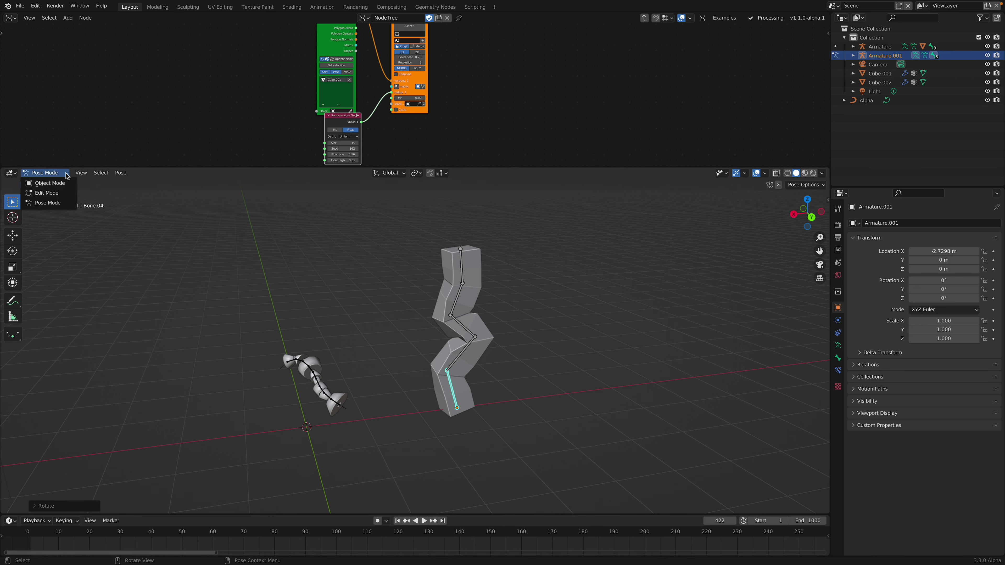
{"action": "left_click", "coordinate": [43, 180]}
{"action": "left_click", "coordinate": [468, 278]}
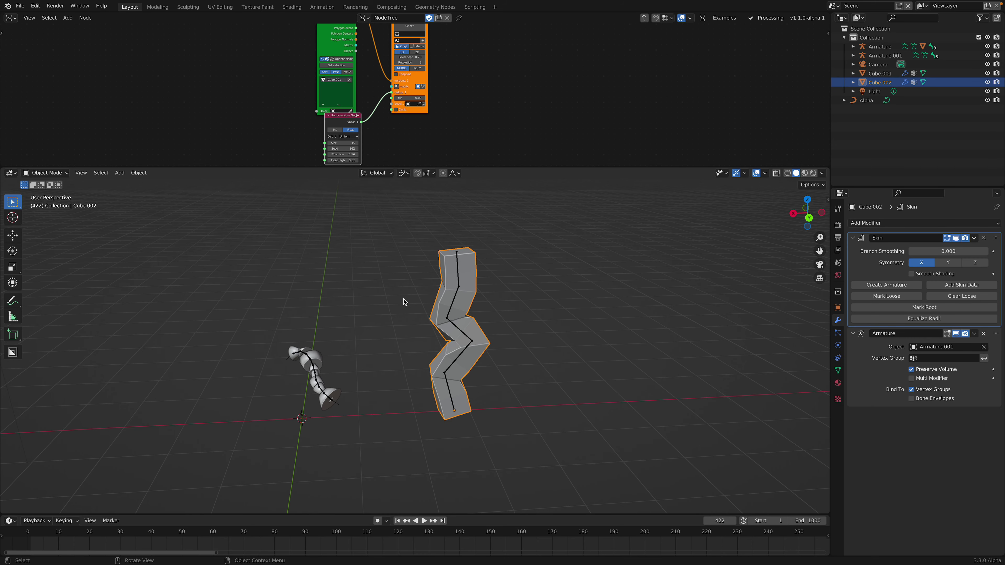
Enlarge the node editor, examine the bent column and play the animation to compare it with the moving worm
{"action": "middle_click_drag", "start_coordinate": [376, 336], "coordinate": [360, 340]}
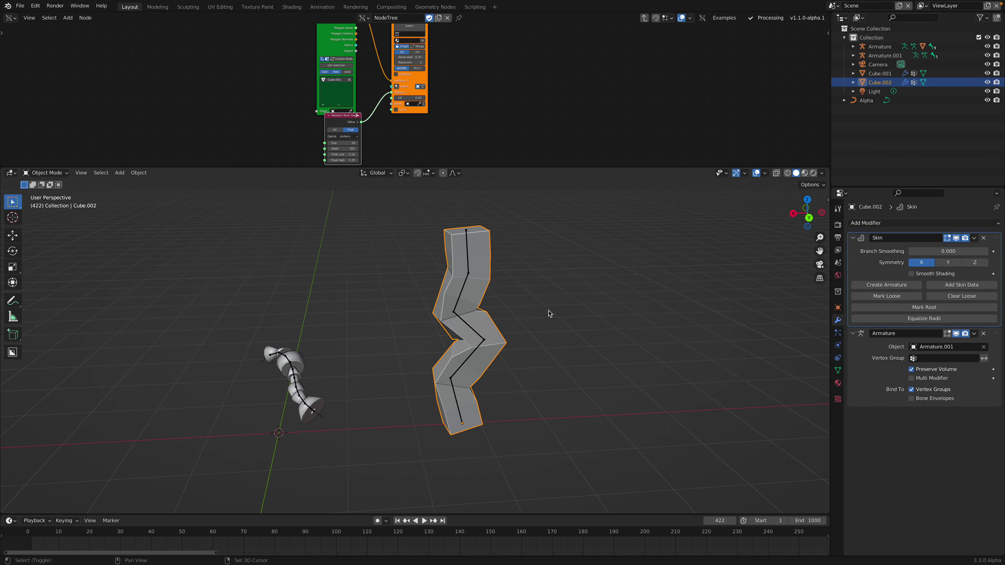
{"action": "middle_click_drag", "start_coordinate": [549, 311], "coordinate": [521, 304], "text": "shift"}
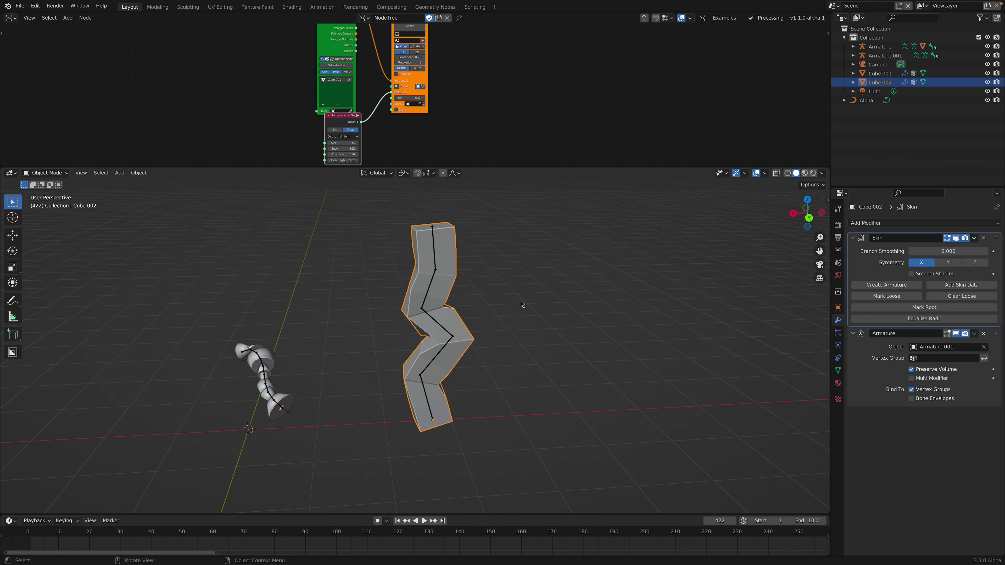
{"action": "middle_click_drag", "start_coordinate": [521, 301], "coordinate": [588, 301], "text": "shift"}
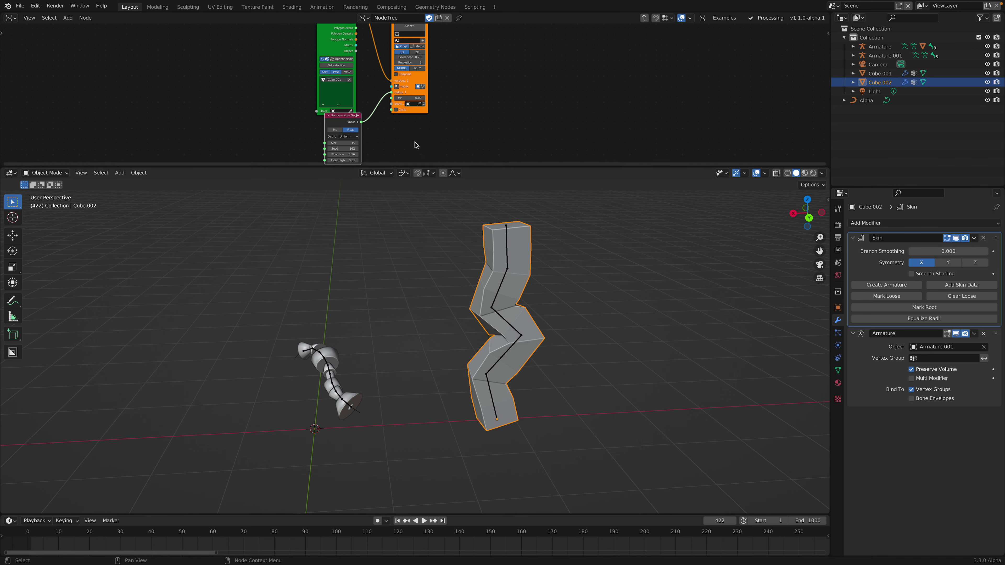
{"action": "left_click_drag", "start_coordinate": [476, 168], "coordinate": [508, 226]}
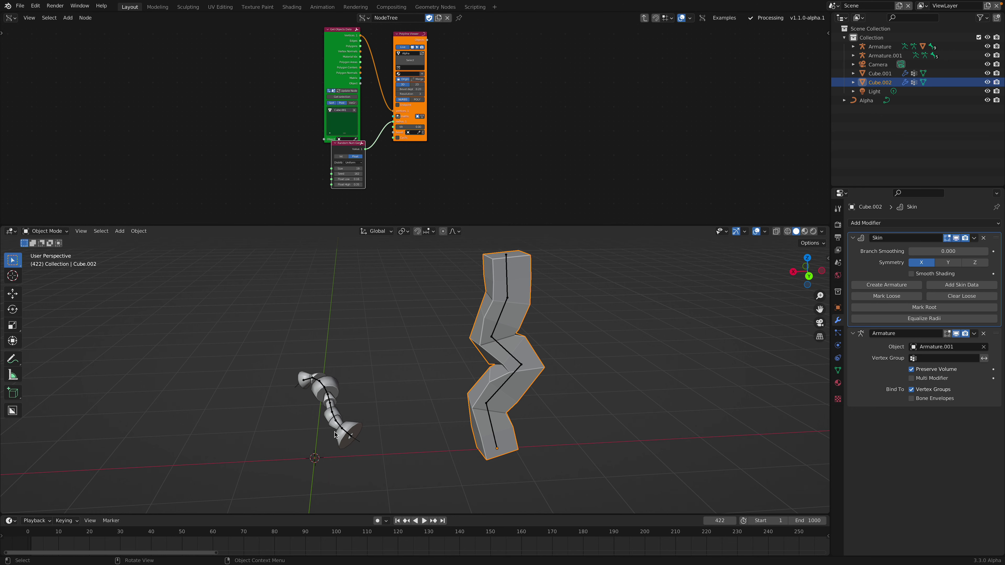
{"action": "scroll", "coordinate": [379, 388], "scroll_direction": "up", "scroll_amount": 2}
{"action": "middle_click_drag", "start_coordinate": [379, 376], "coordinate": [489, 351], "text": "shift"}
{"action": "scroll", "coordinate": [489, 351], "scroll_direction": "up", "scroll_amount": 4}
{"action": "key", "text": "space"}
{"action": "scroll", "coordinate": [379, 361], "scroll_direction": "down", "scroll_amount": 6}
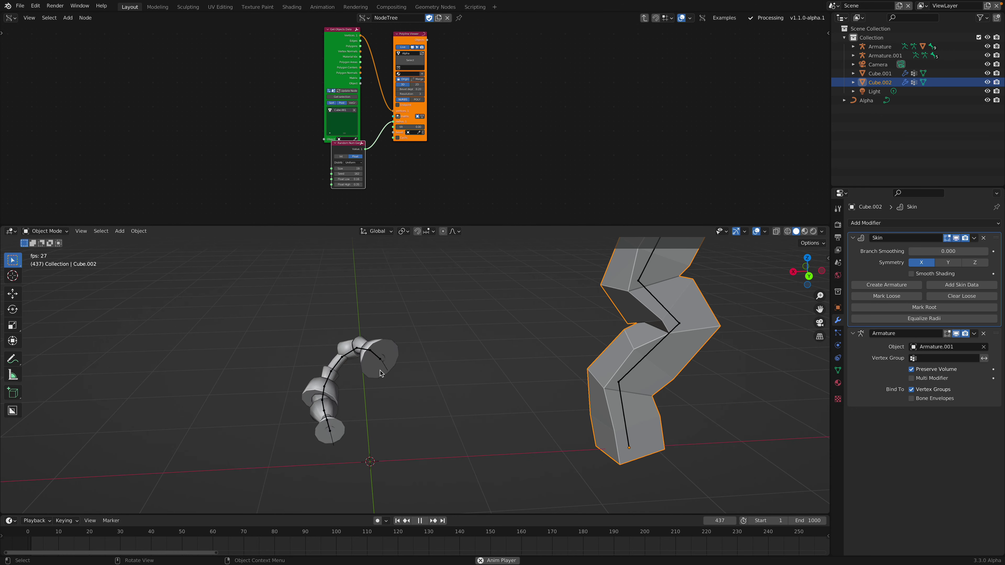
{"action": "middle_click_drag", "start_coordinate": [379, 361], "coordinate": [468, 349]}
{"action": "middle_click_drag", "start_coordinate": [501, 481], "coordinate": [402, 403]}
{"action": "key", "text": "space"}
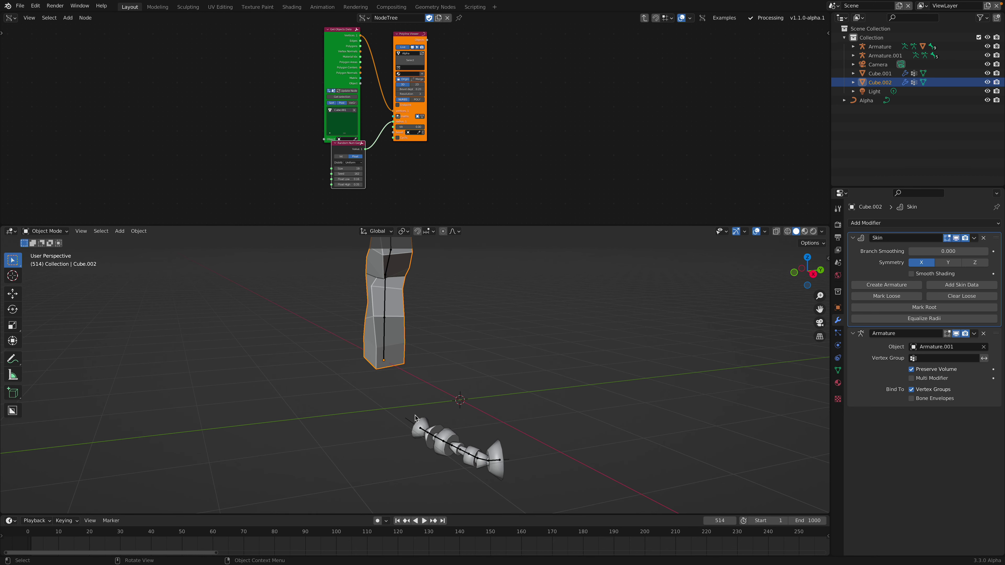
{"action": "left_click_drag", "start_coordinate": [402, 403], "coordinate": [512, 484]}
{"action": "left_click", "coordinate": [20, 6]}
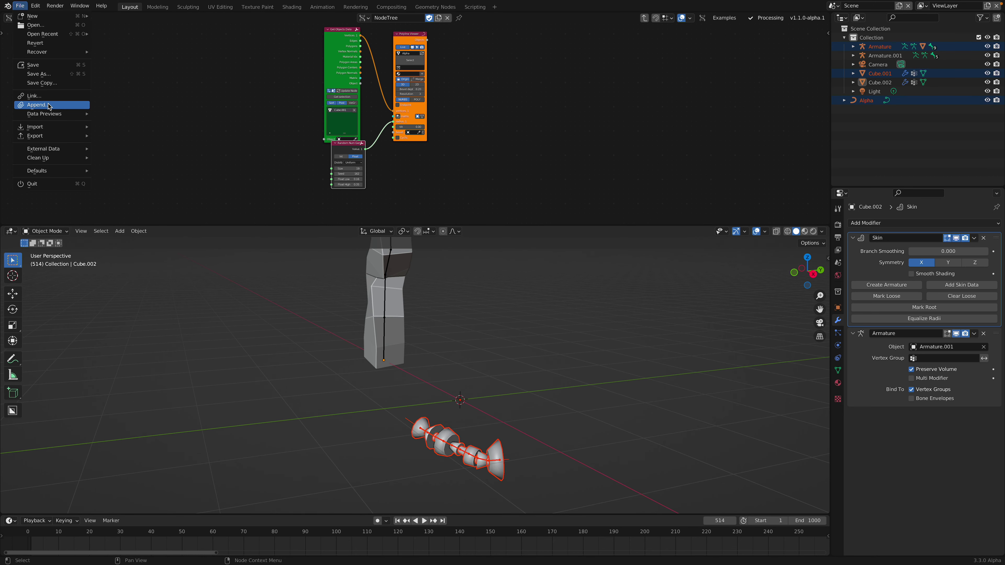
{"action": "left_click", "coordinate": [532, 331]}
Save the file and play the animation again while viewing the worm and the column from another side
{"action": "middle_click_drag", "start_coordinate": [546, 342], "coordinate": [455, 370]}
{"action": "scroll", "coordinate": [528, 358], "scroll_direction": "up", "scroll_amount": 3}
{"action": "key", "text": "super+s"}
{"action": "key", "text": "space"}
{"action": "middle_click_drag", "start_coordinate": [486, 414], "coordinate": [380, 386]}
{"action": "key", "text": "space"}
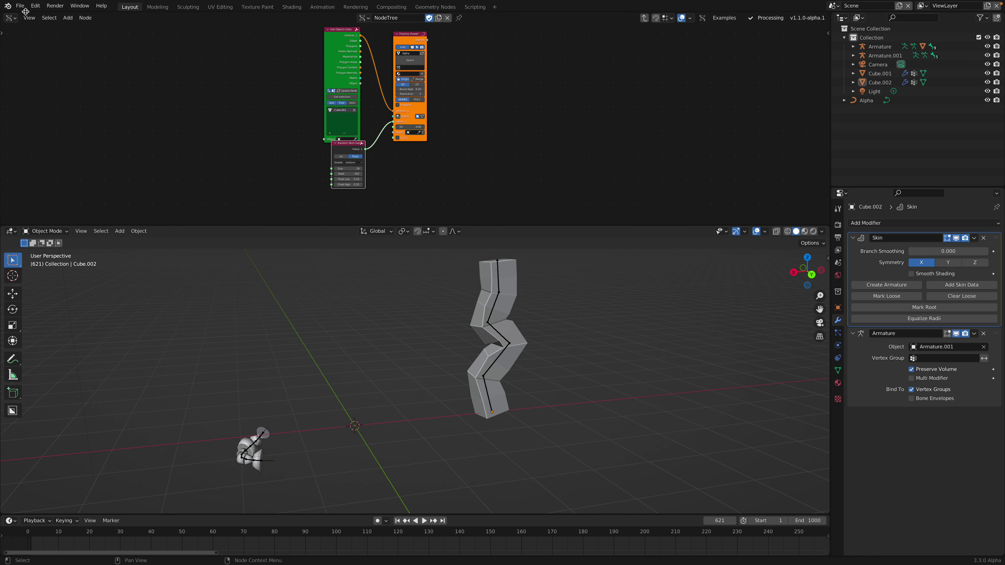